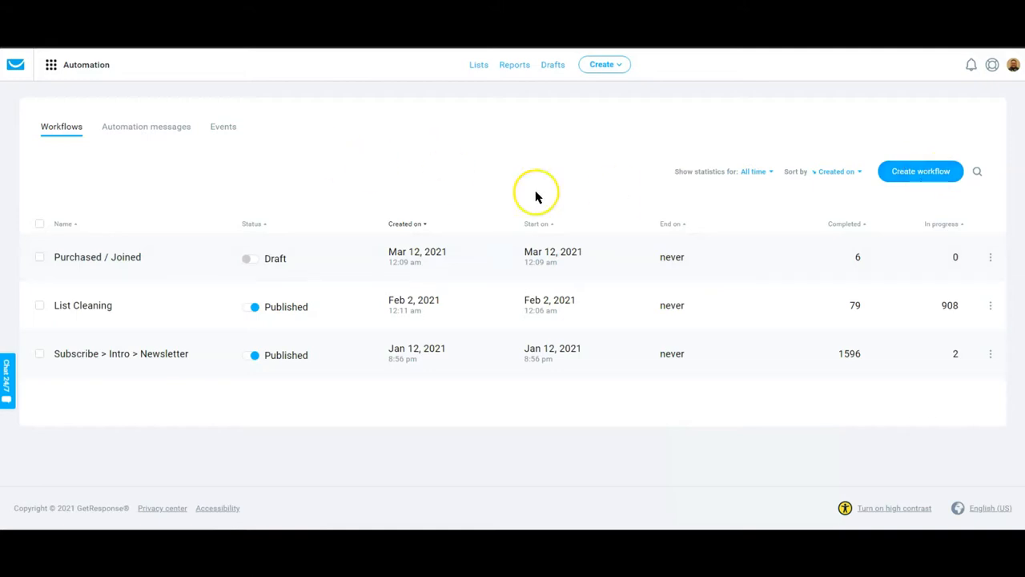
click(50, 68)
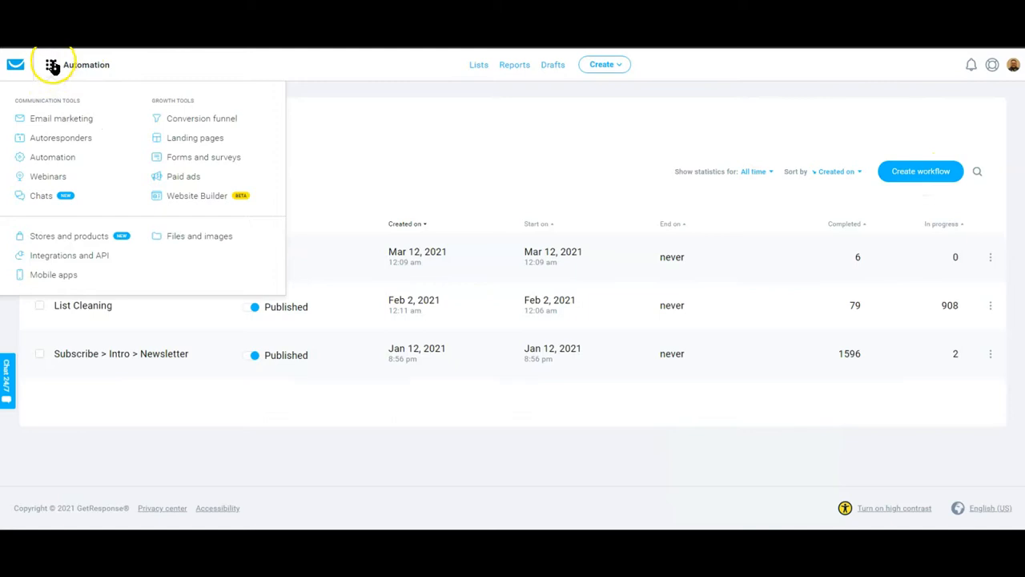
click(442, 153)
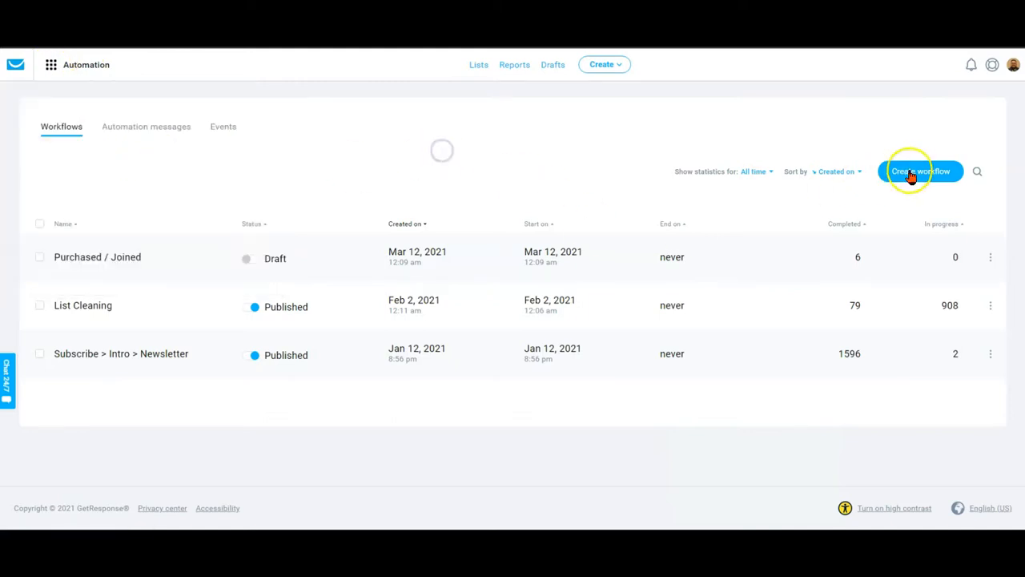
- Create a workflow from the Scoring affiliate contacts template in the Affiliate marketing category
click(908, 171)
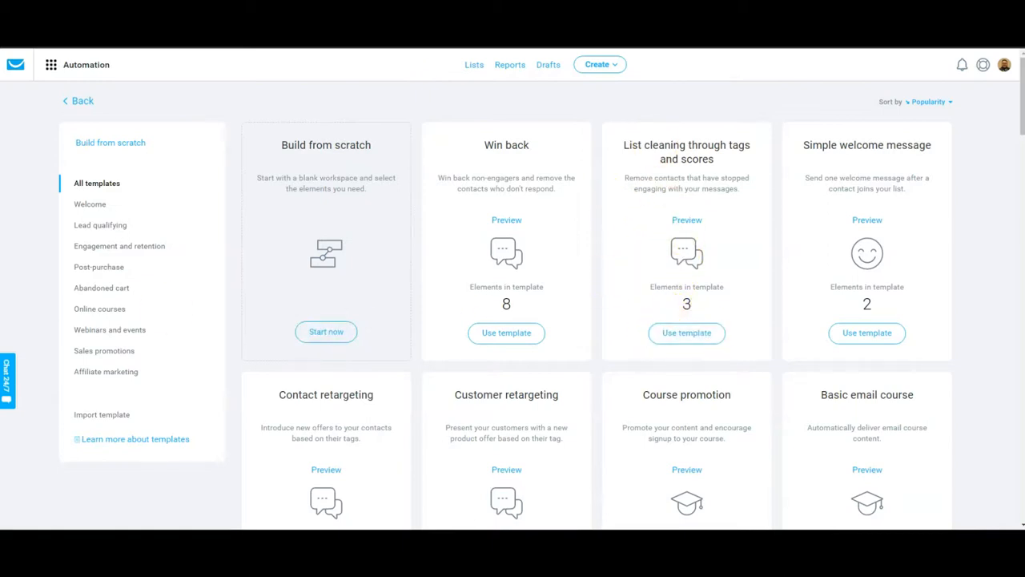
click(106, 371)
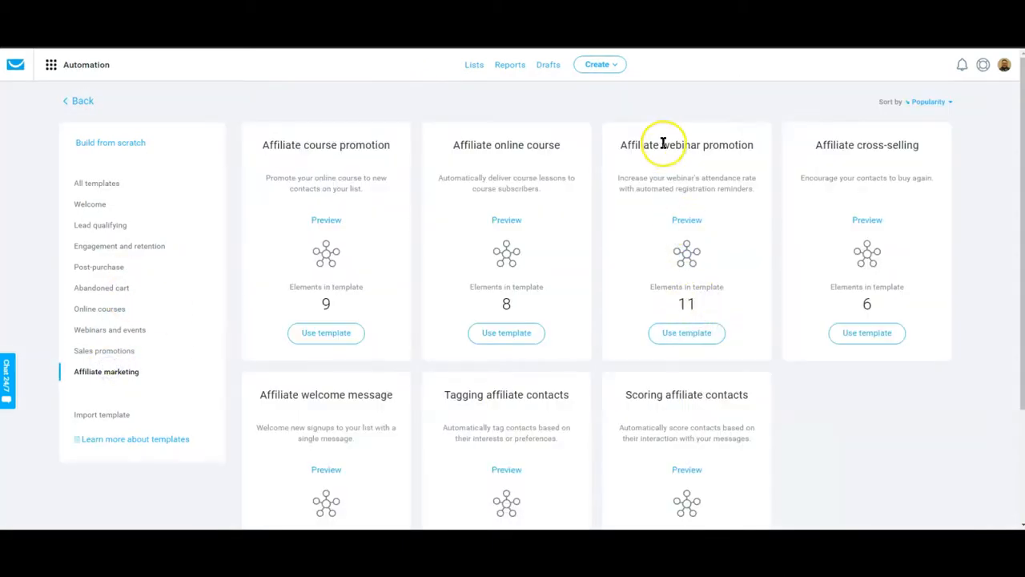
scroll(629, 393, down, 2)
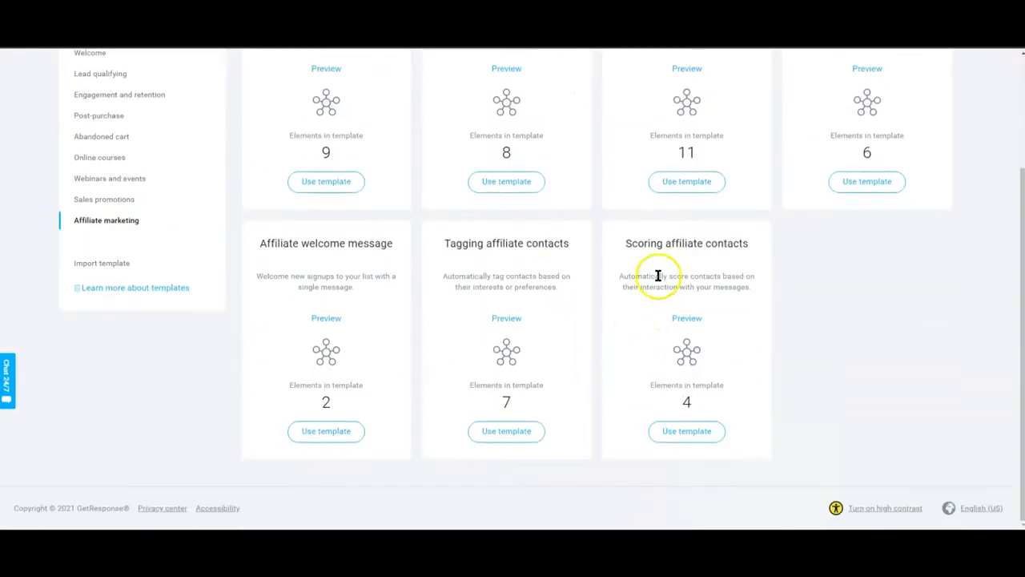
click(662, 436)
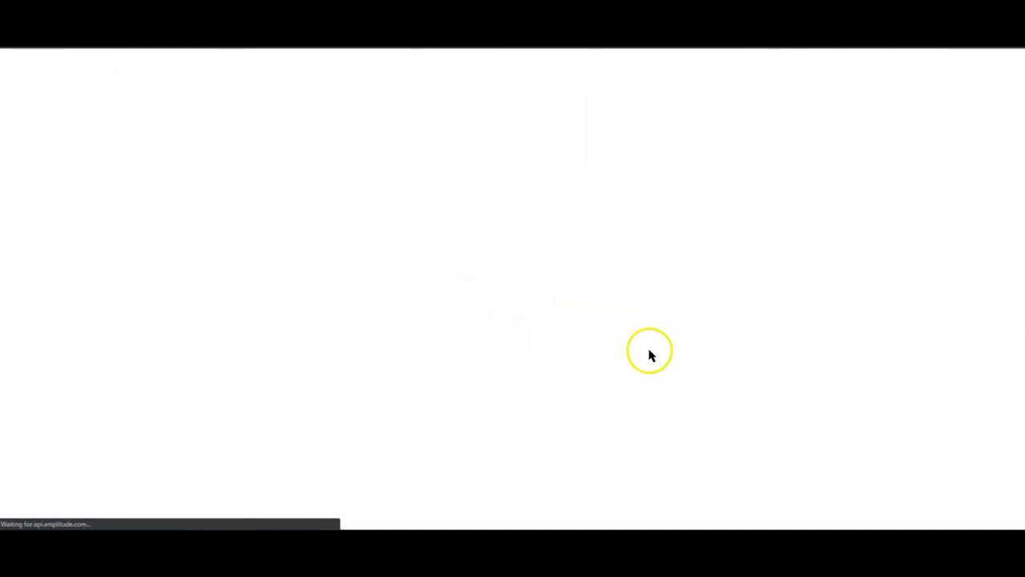
- Examine the template's subscription condition and newsletter-opened condition, including their list, method and timing settings
drag(313, 291, 342, 297)
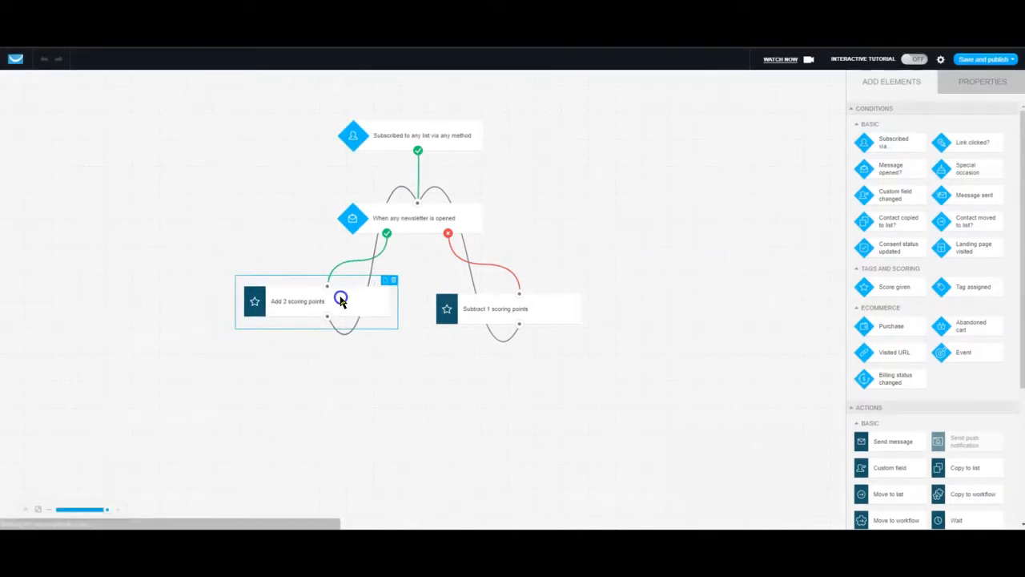
click(439, 135)
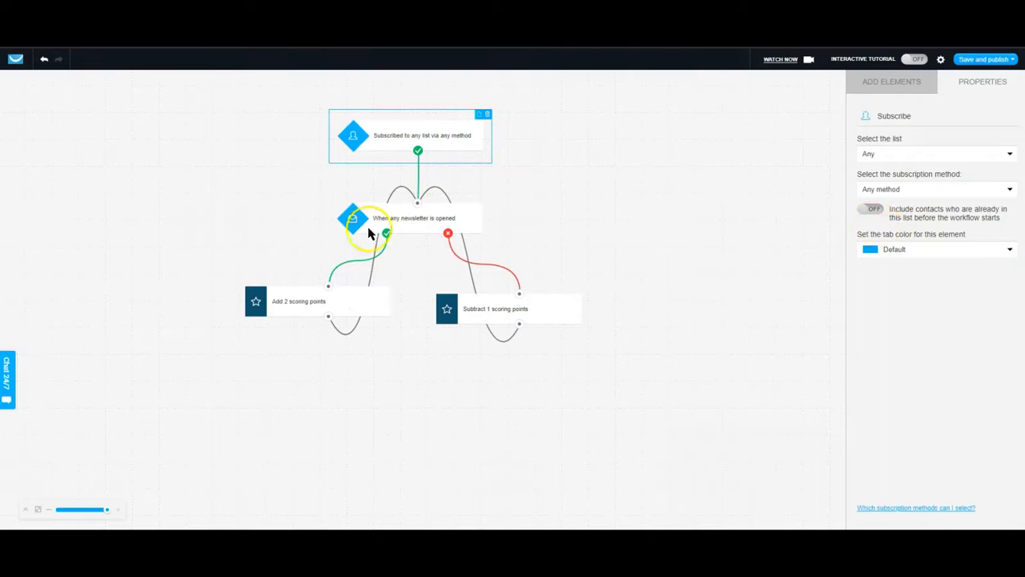
click(393, 224)
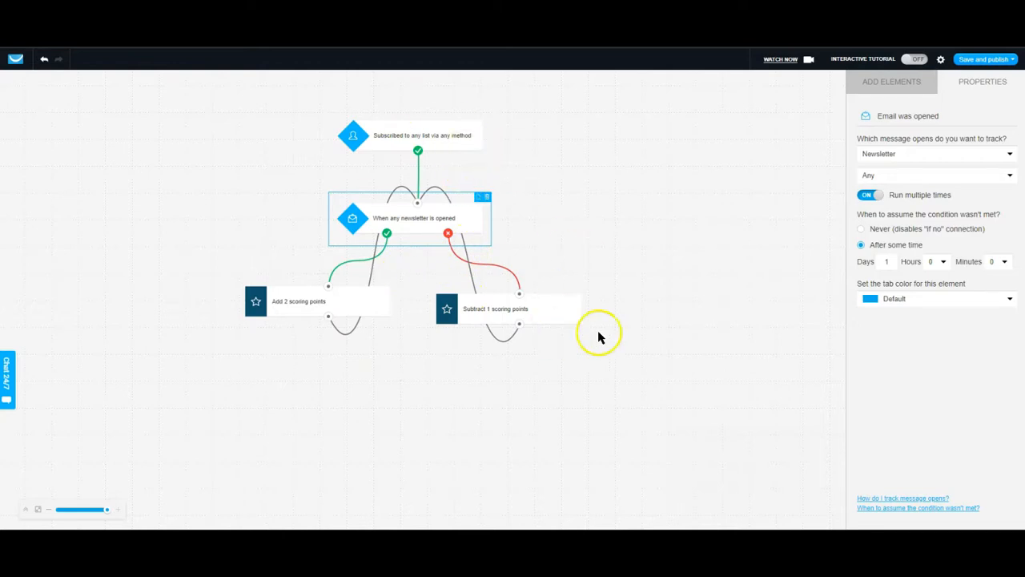
- Exit the workflow builder without saving the template-based workflow
click(982, 60)
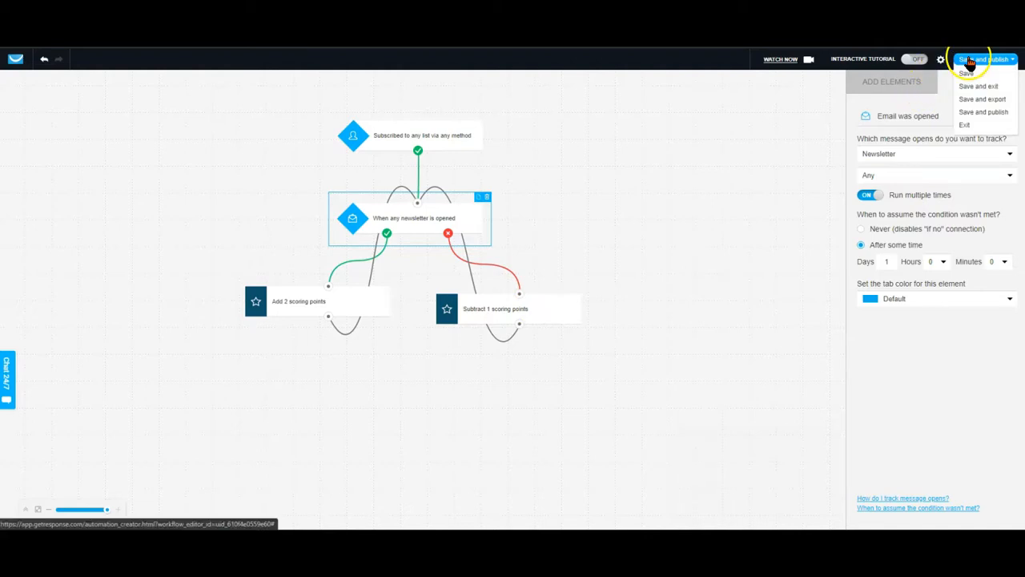
click(968, 125)
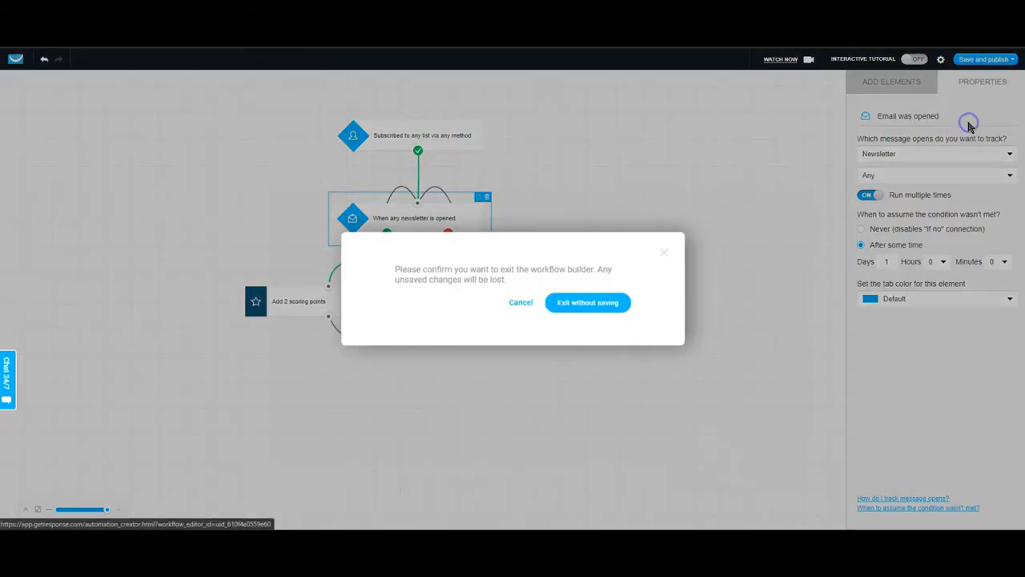
click(601, 309)
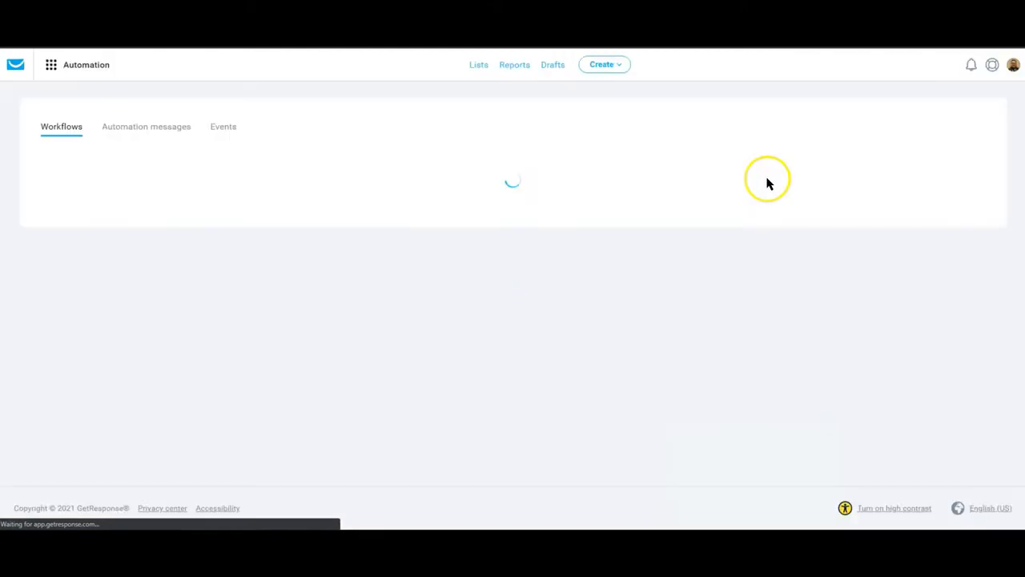
- Build a workflow from scratch named "Scoring and Tagging" that starts when someone subscribes, and place its start element near the canvas's upper edge
click(916, 178)
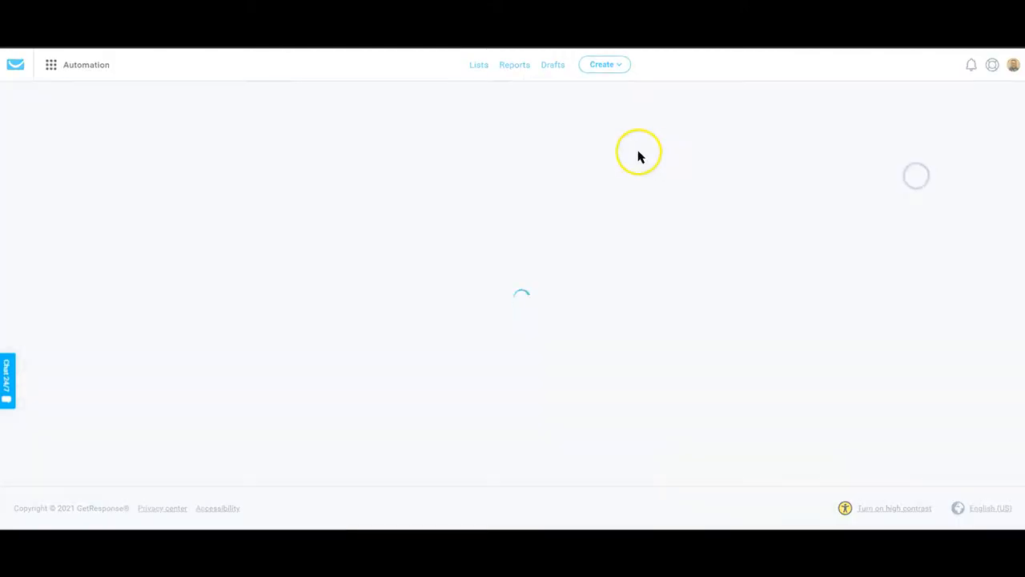
click(328, 331)
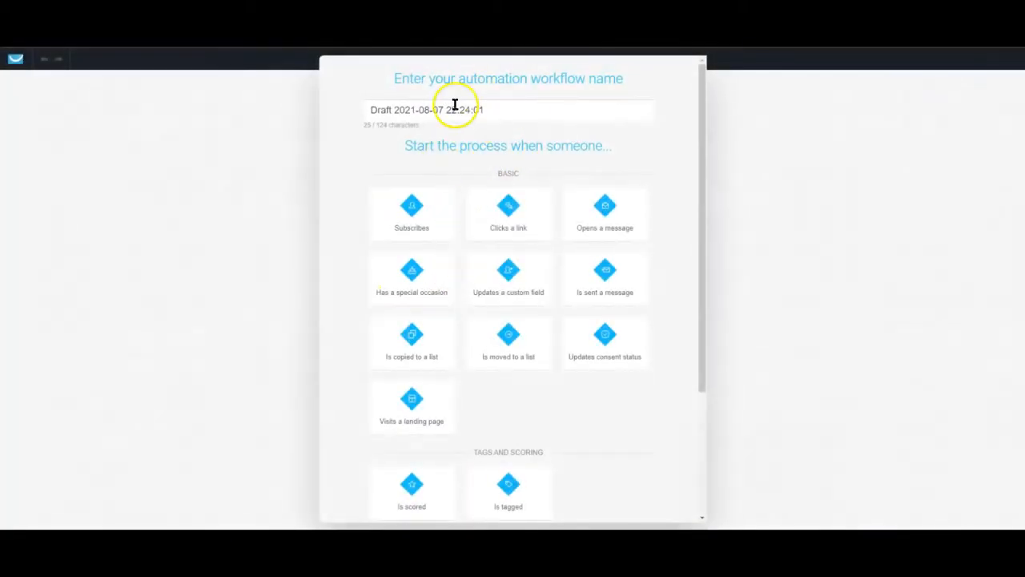
triple_click(452, 106)
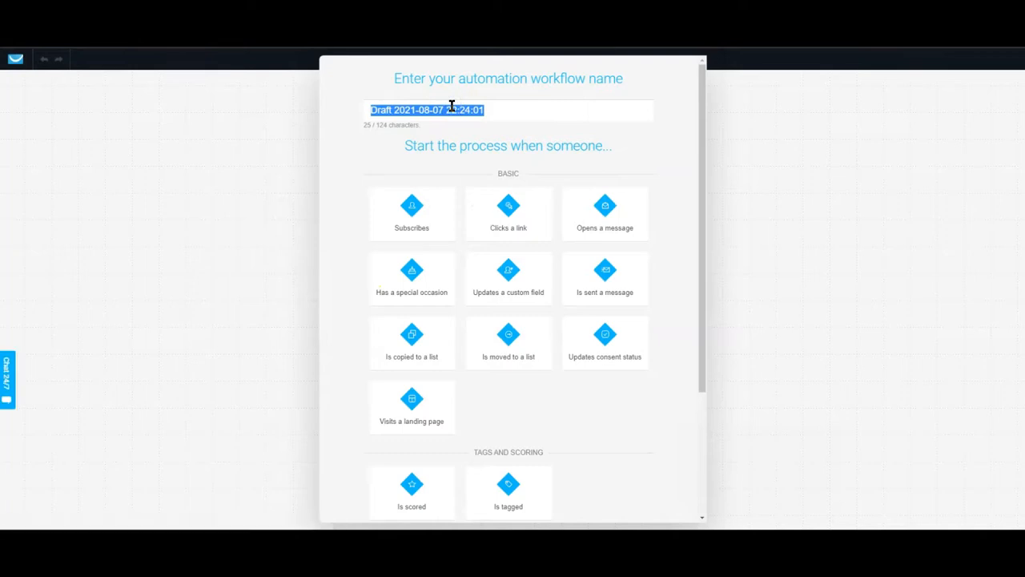
text(Scoring and Tagging)
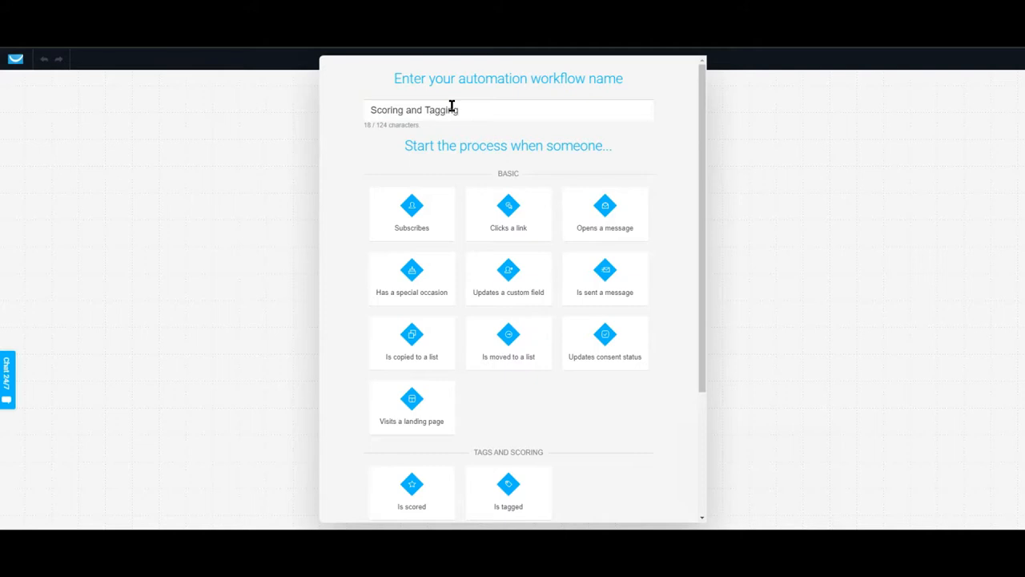
click(416, 226)
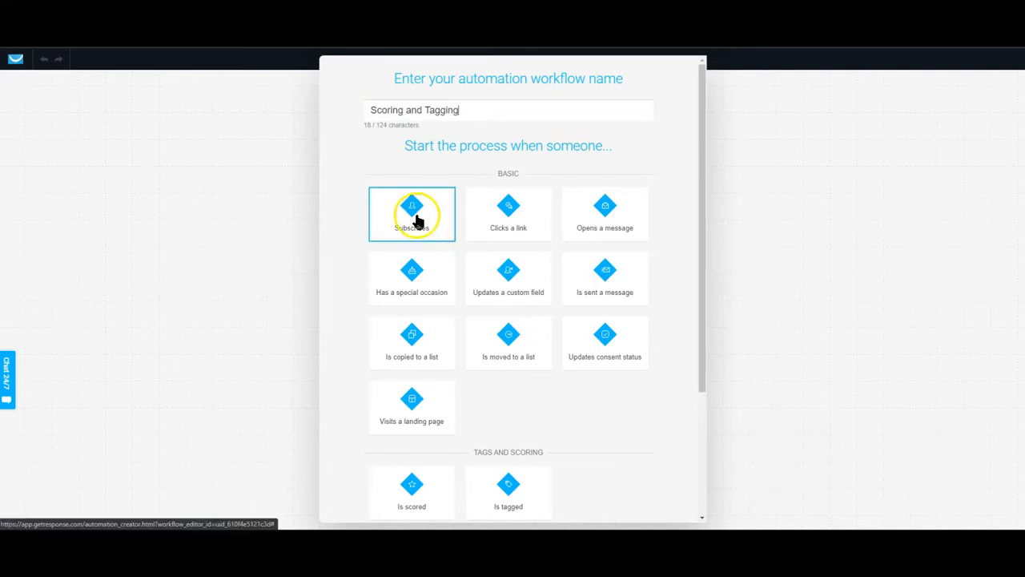
drag(479, 109, 352, 105)
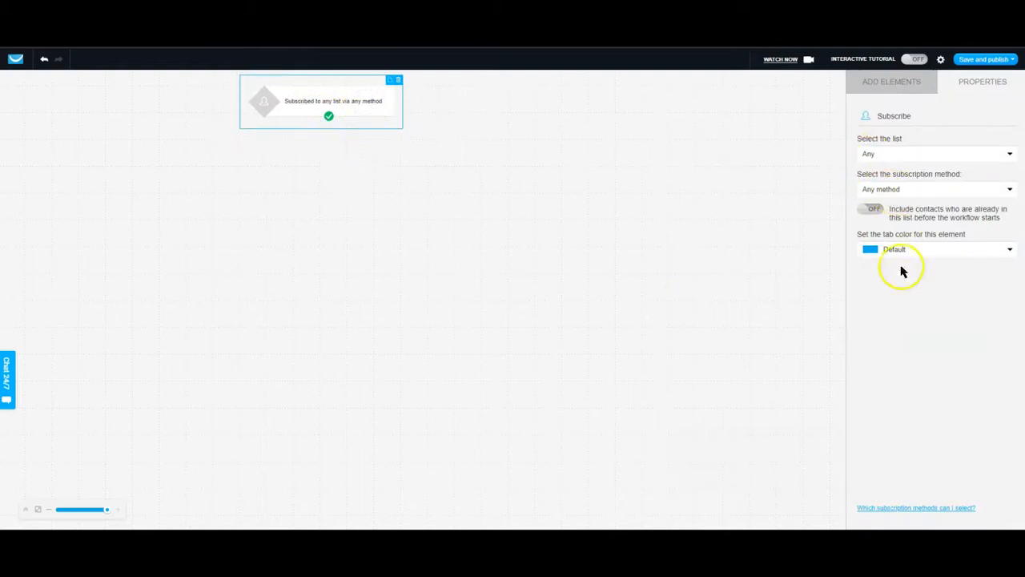
- Add a Message opened condition linked below the subscription element, tracking any message with Run multiple times turned on
click(902, 81)
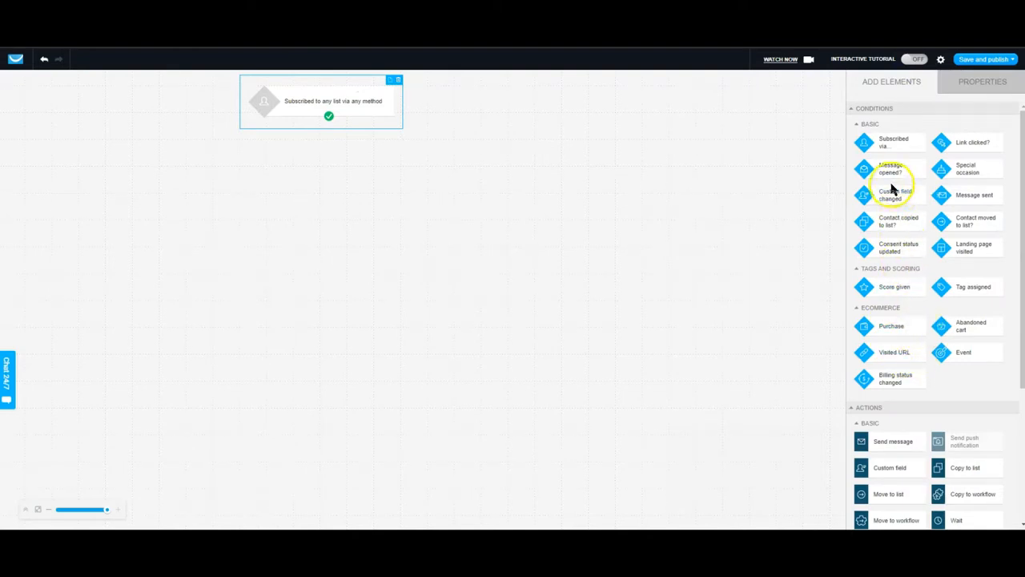
drag(895, 174, 354, 167)
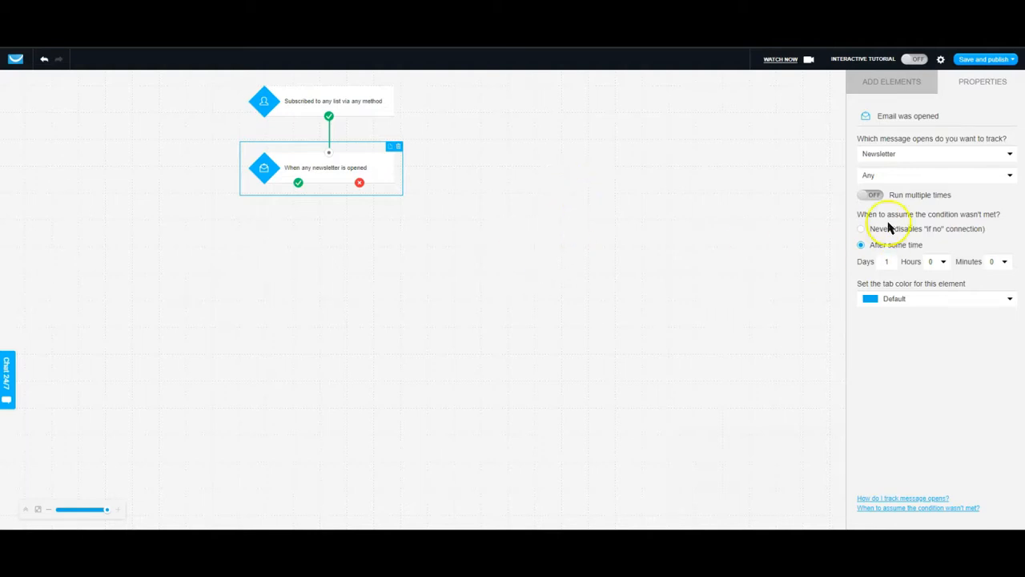
click(913, 155)
click(911, 168)
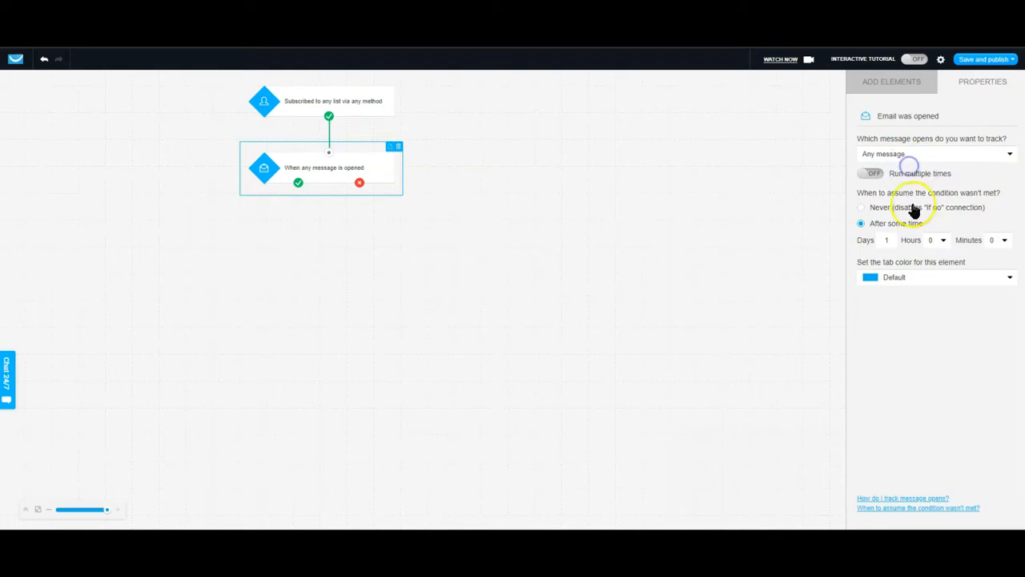
click(870, 174)
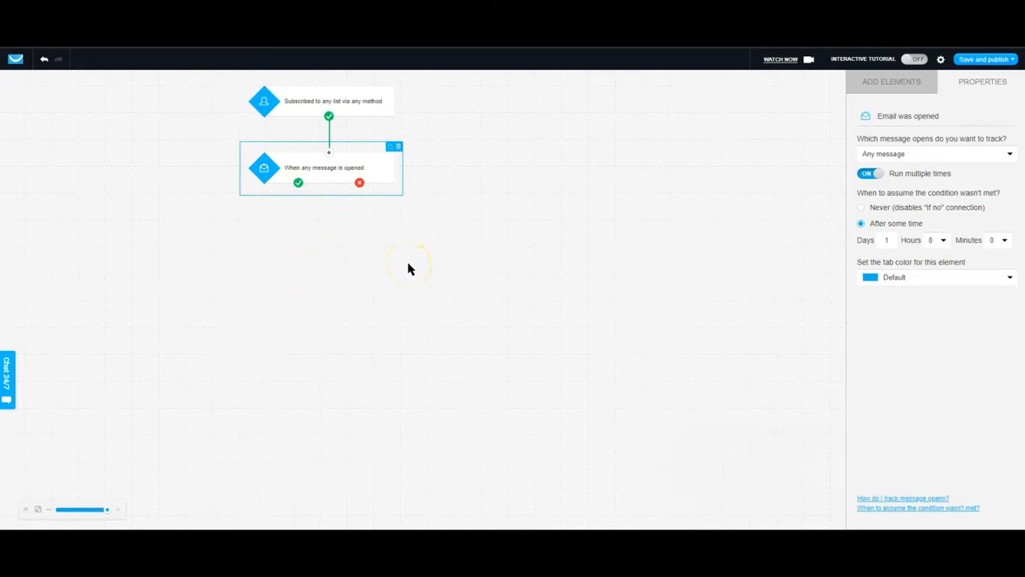
- Place a Score action below the message-opened condition, offset toward its yes branch
click(894, 87)
scroll(945, 393, down, 2)
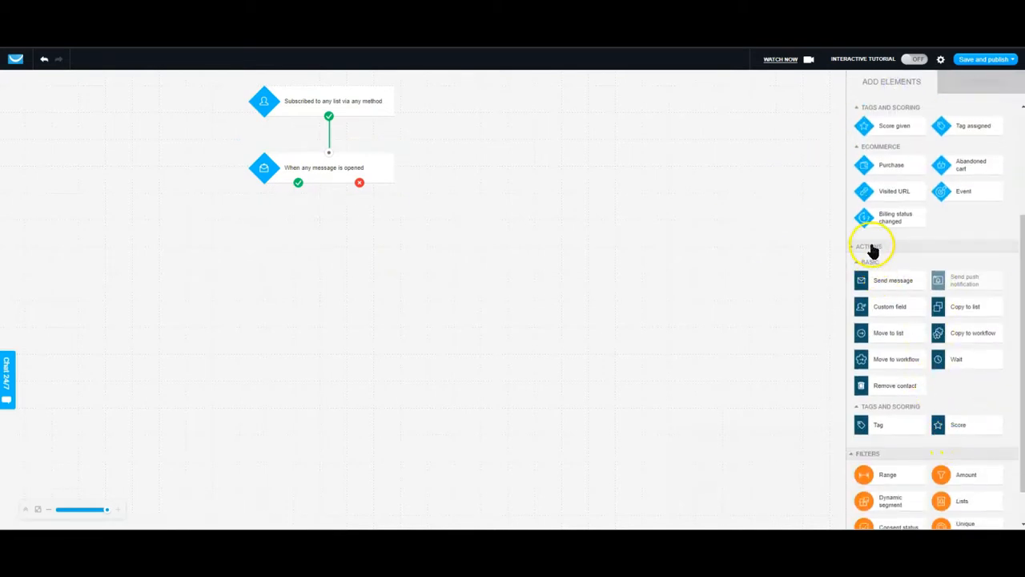
scroll(937, 257, up, 1)
scroll(905, 273, up, 2)
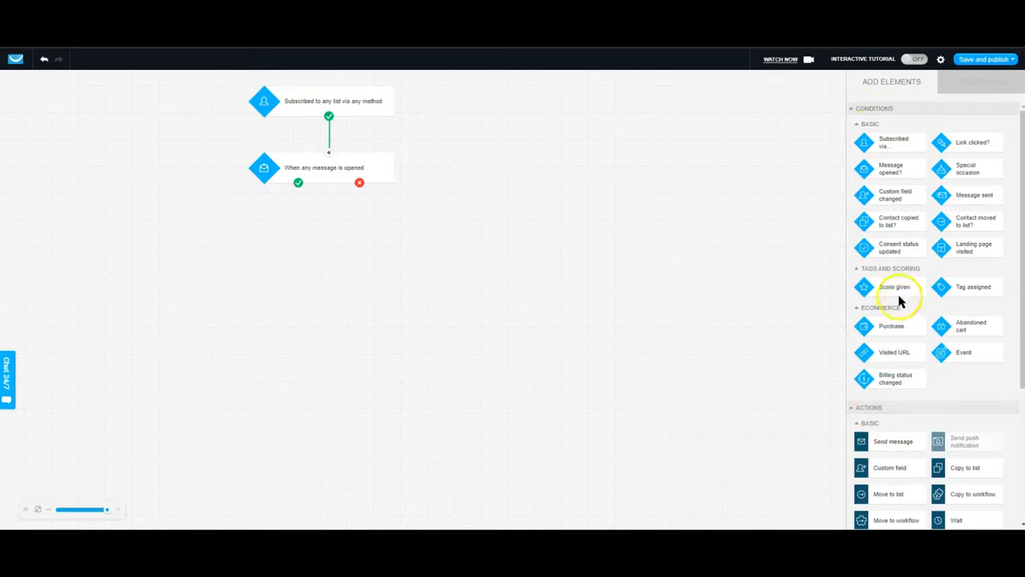
scroll(898, 296, down, 2)
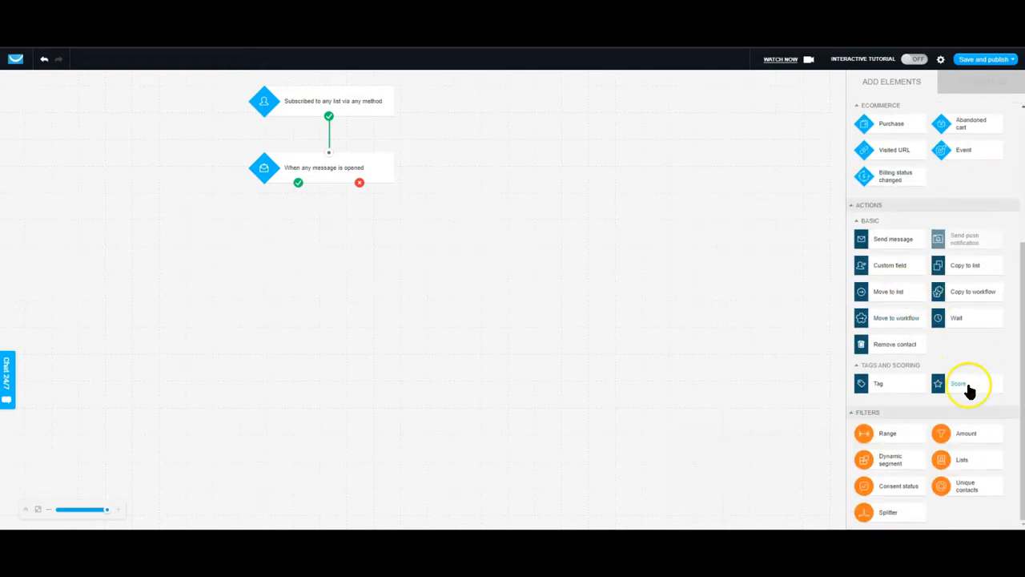
mouse_move(961, 297)
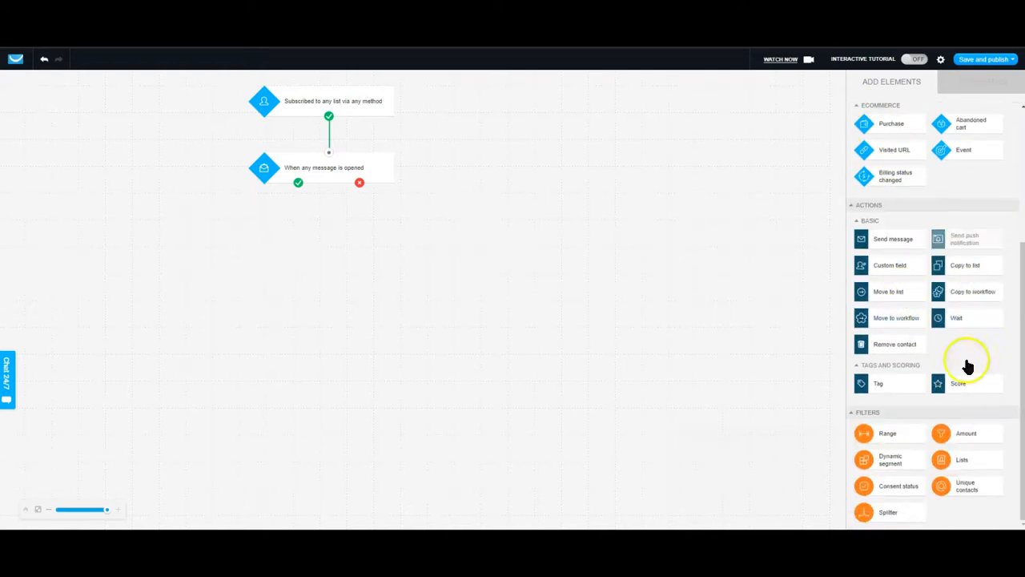
drag(968, 385, 233, 224)
- Add a second Score action beside the first, and connect the condition's yes branch to the left action and no branch to the right one
click(910, 85)
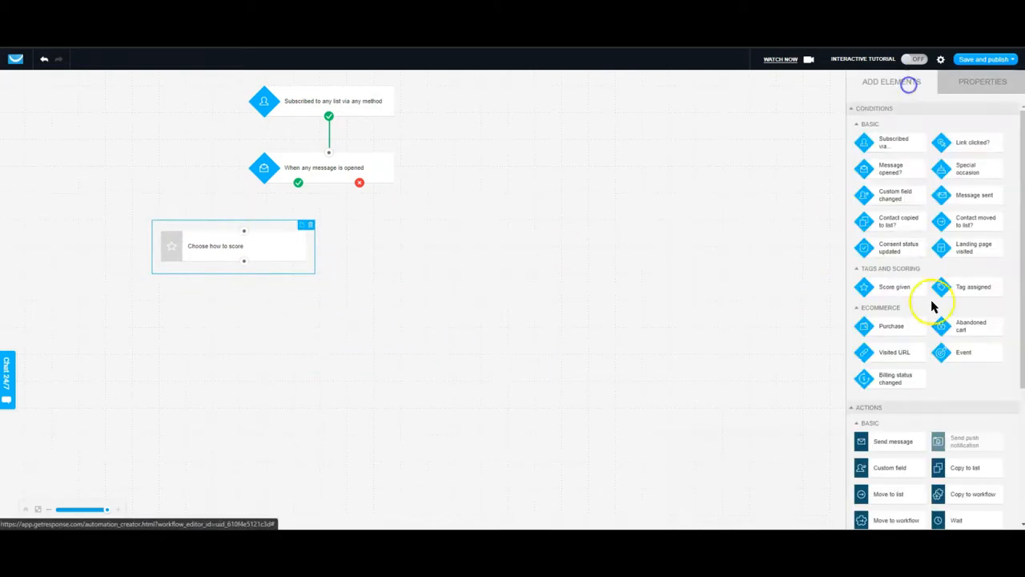
scroll(966, 392, down, 3)
drag(969, 385, 437, 234)
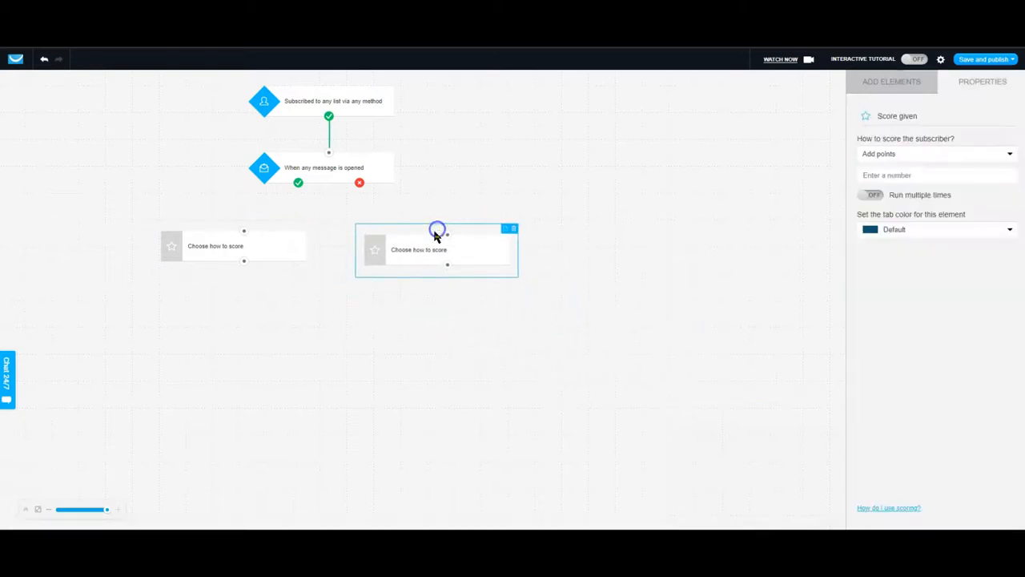
drag(297, 184, 245, 229)
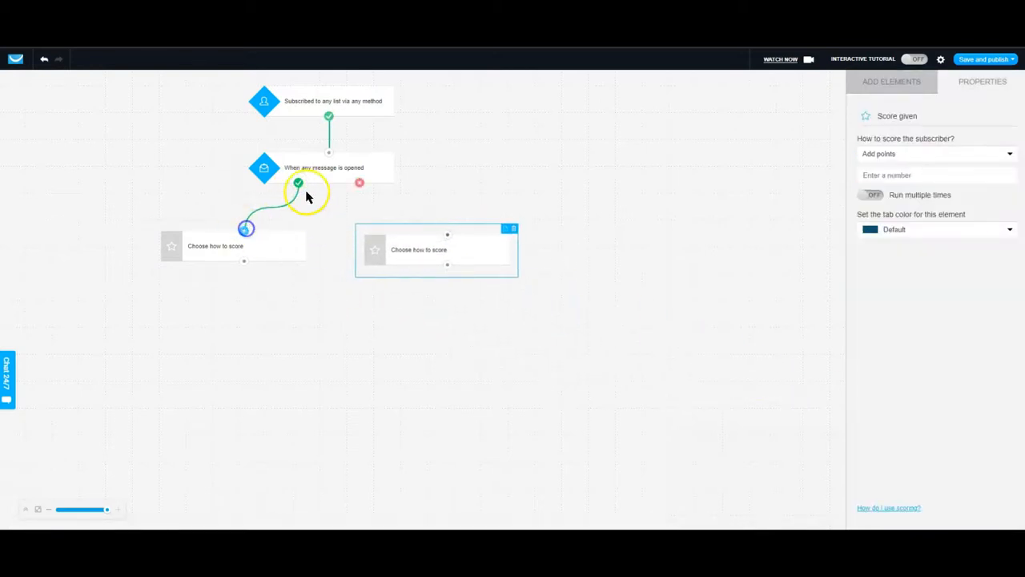
drag(360, 183, 449, 234)
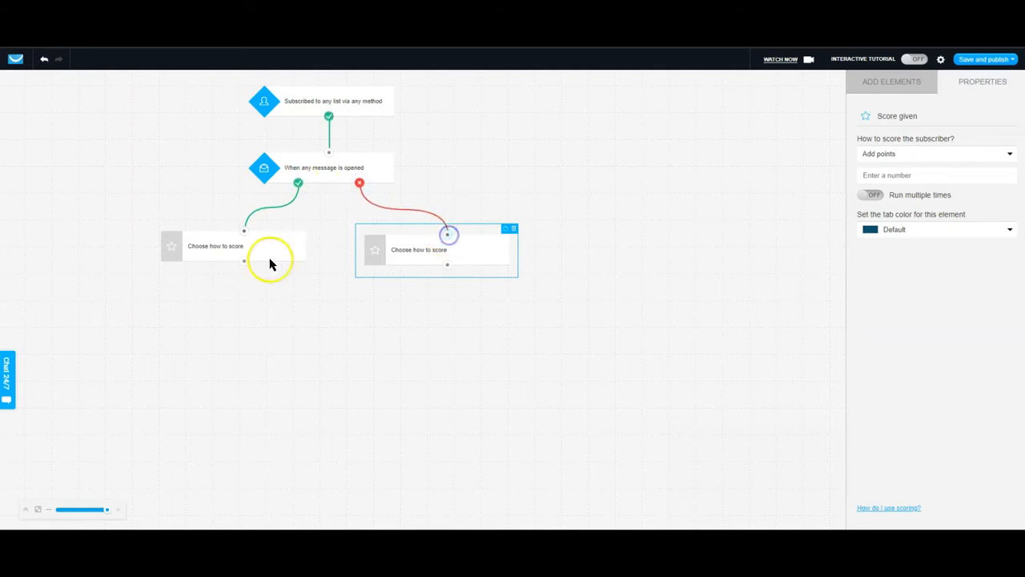
- Set the Score action on the yes branch to add 2 points
click(247, 238)
click(907, 153)
click(907, 164)
click(909, 174)
text(2)
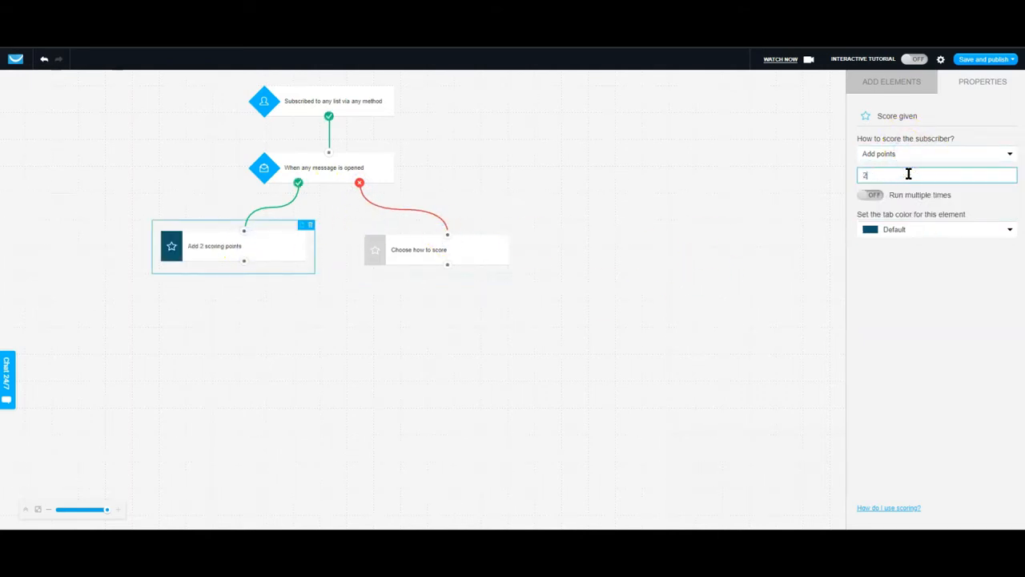
- Set the Score action on the no branch to subtract 1 point
click(408, 256)
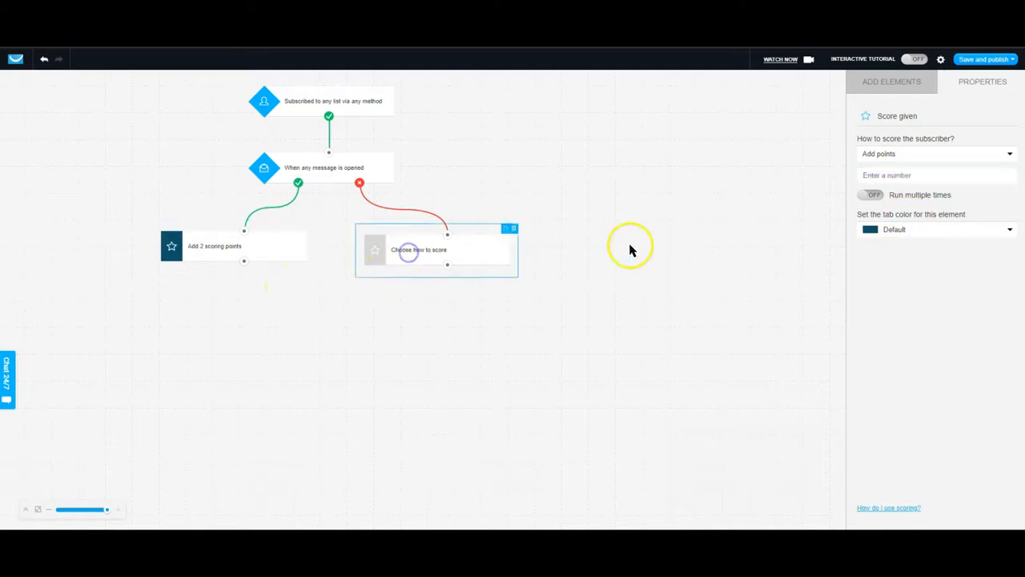
click(909, 156)
click(903, 170)
click(901, 154)
click(900, 181)
click(908, 175)
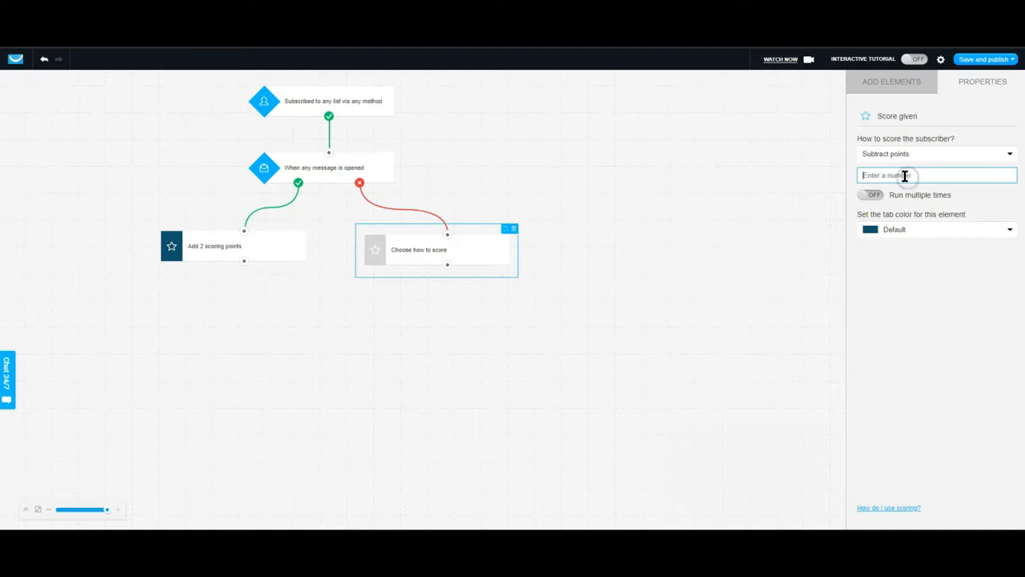
text(1)
click(633, 255)
- Change the tab color of the add-points action to Yellow
click(233, 246)
click(875, 230)
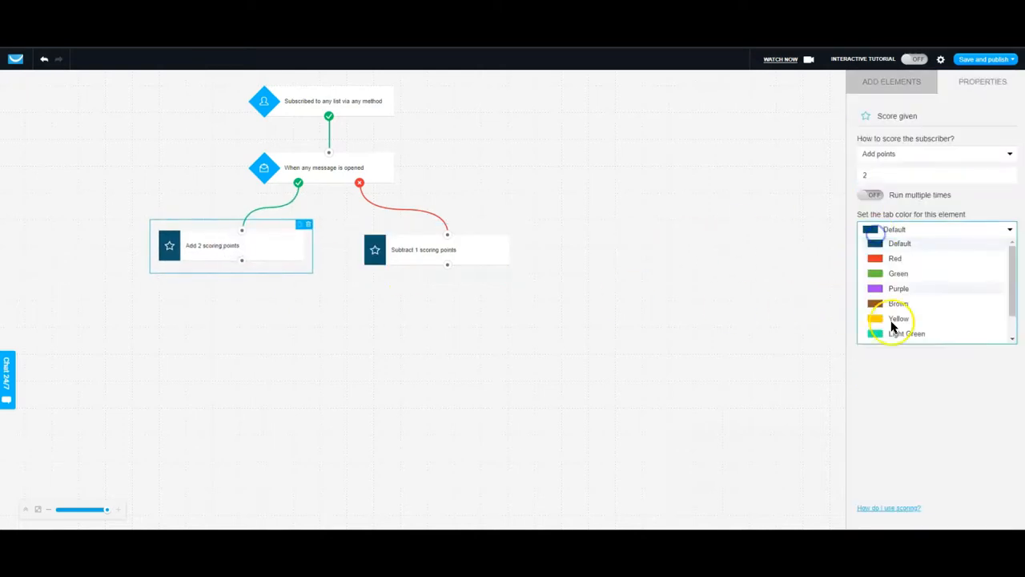
click(891, 318)
- Change the tab color of the subtract-points action to Red and line it up beside the add-points action
click(409, 244)
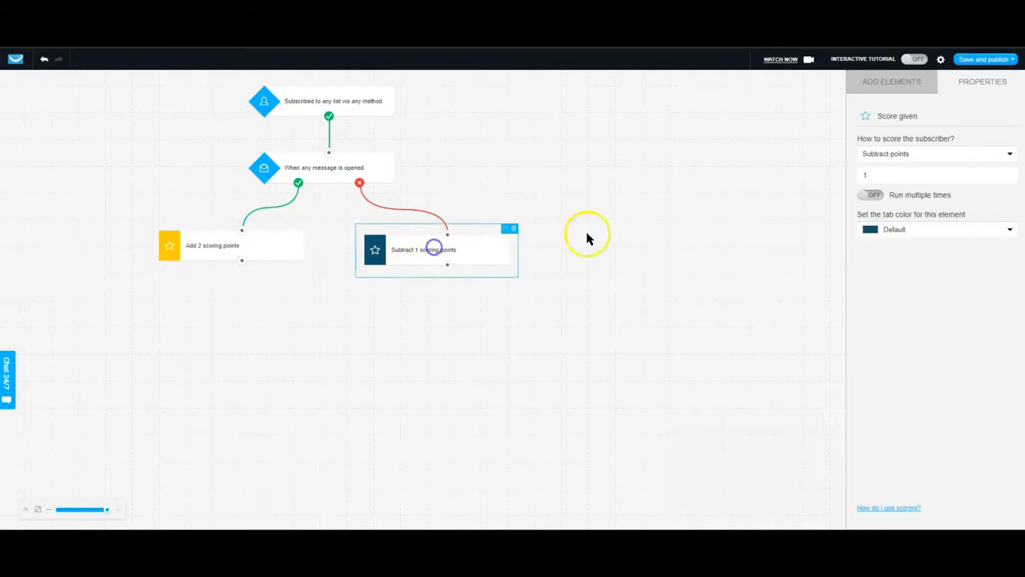
click(900, 229)
click(903, 257)
click(446, 284)
drag(419, 255, 396, 251)
drag(267, 245, 270, 245)
click(335, 348)
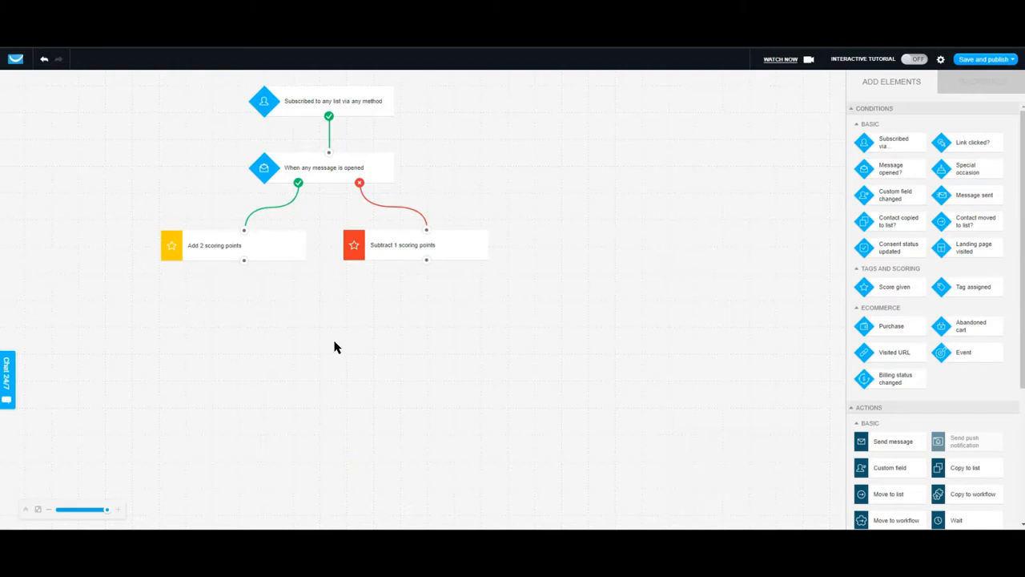
- Add a Score given condition below the two score actions and connect both actions to it
drag(895, 290, 312, 307)
drag(243, 262, 319, 312)
drag(426, 260, 319, 315)
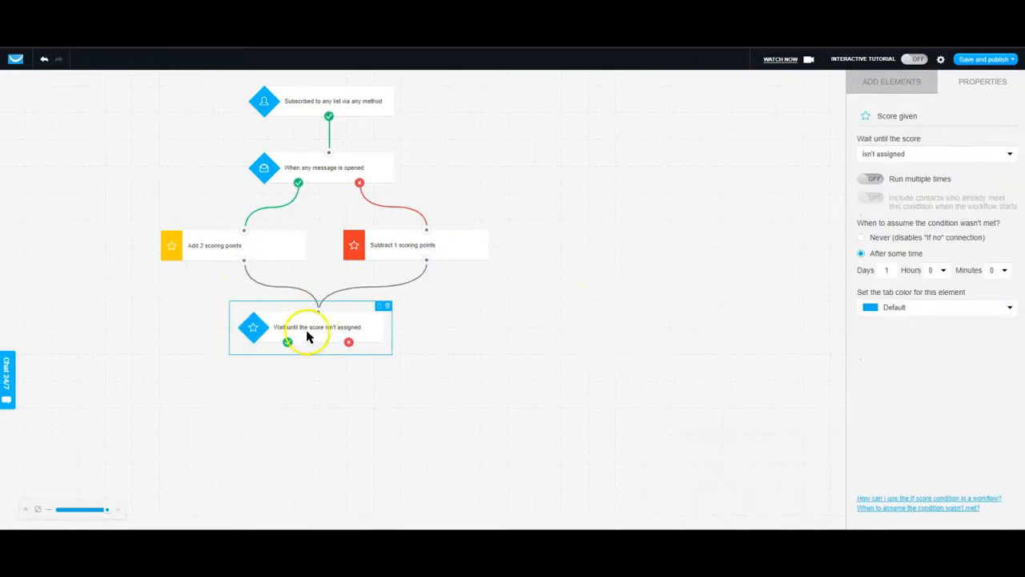
- Set the score condition to wait until the score is greater than 50
click(943, 156)
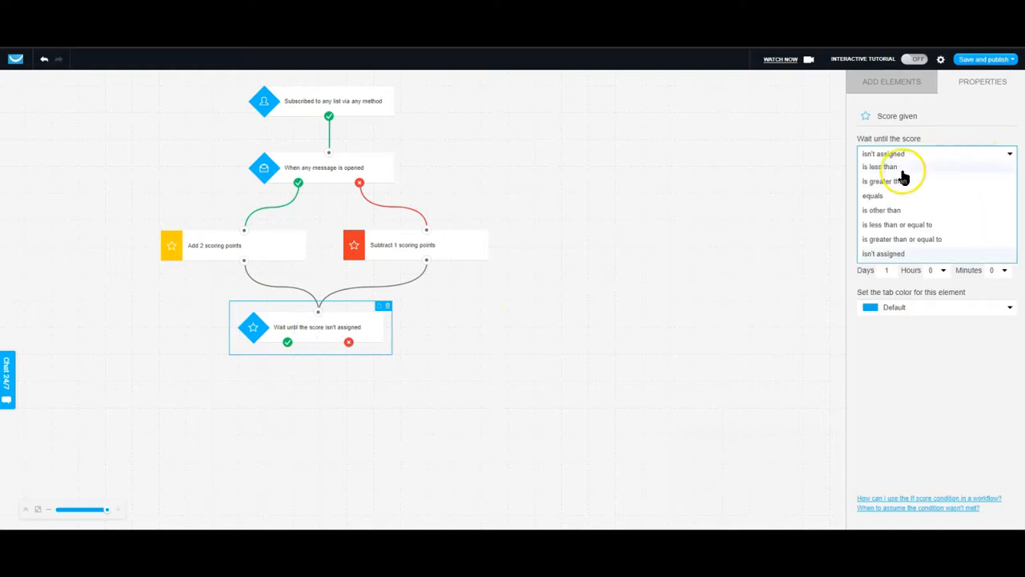
click(899, 168)
click(908, 156)
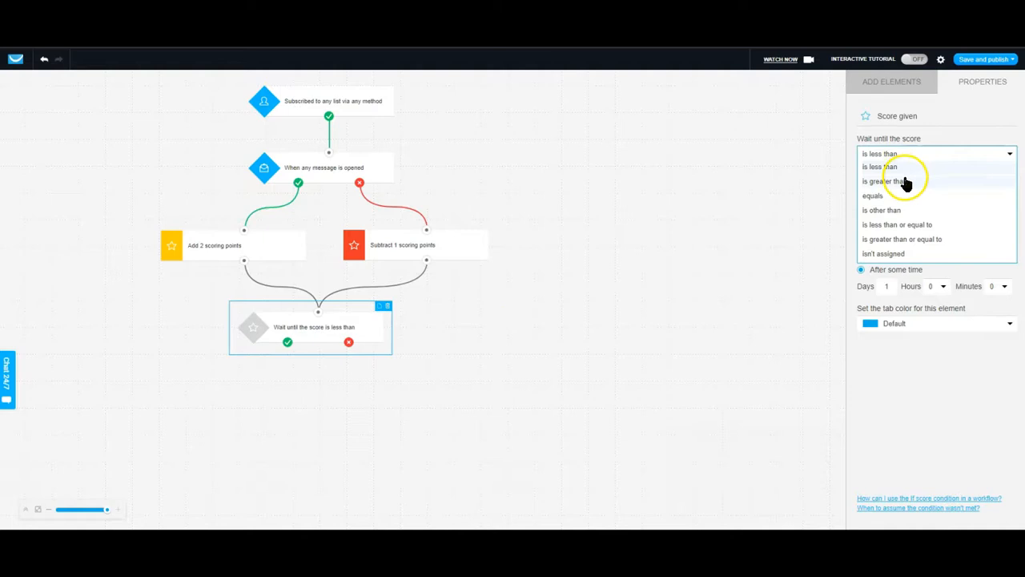
click(905, 181)
click(899, 177)
text(50)
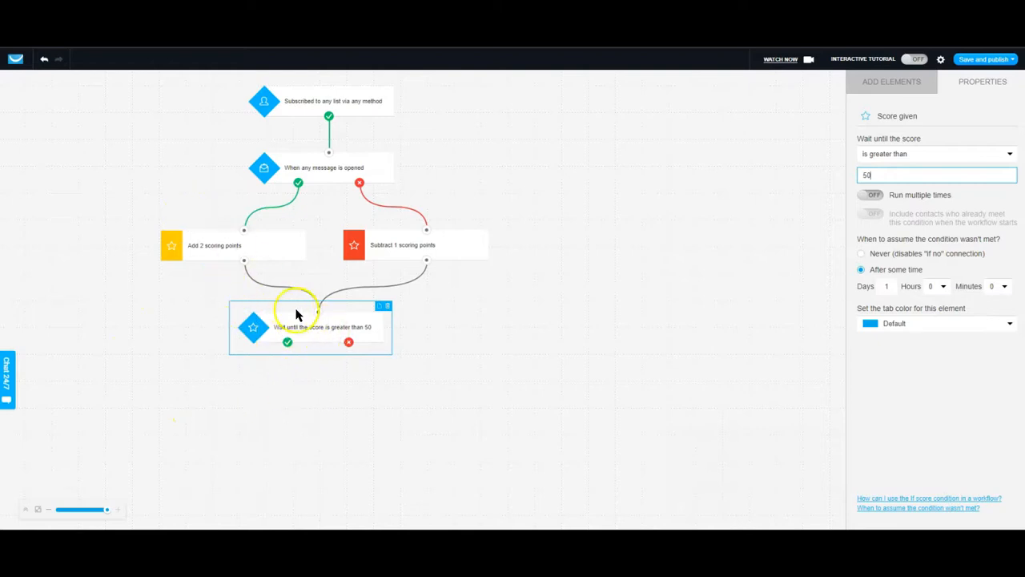
- Set the score condition to count as not met after 0 days and 30 minutes
click(887, 288)
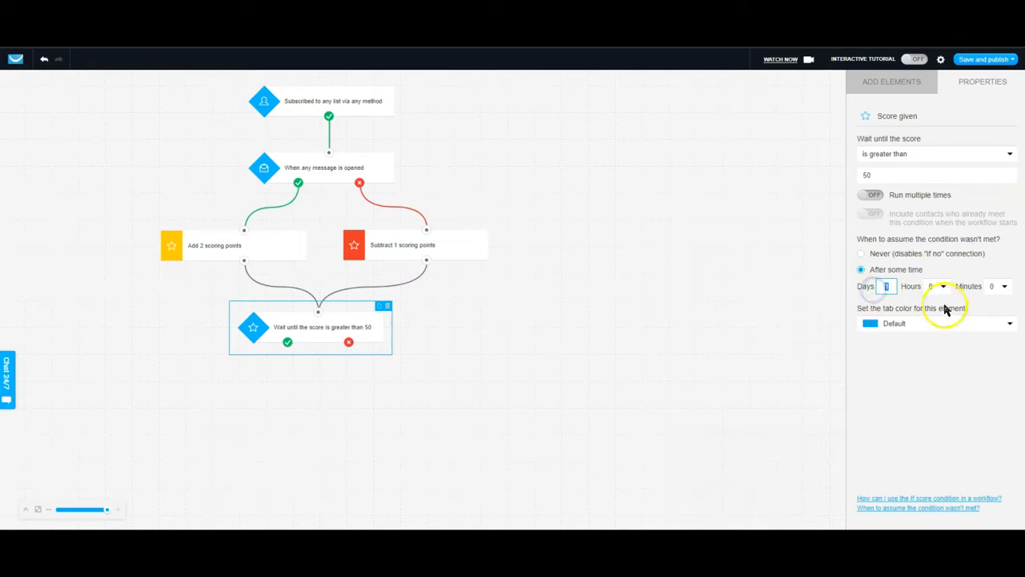
double_click(878, 288)
text(0)
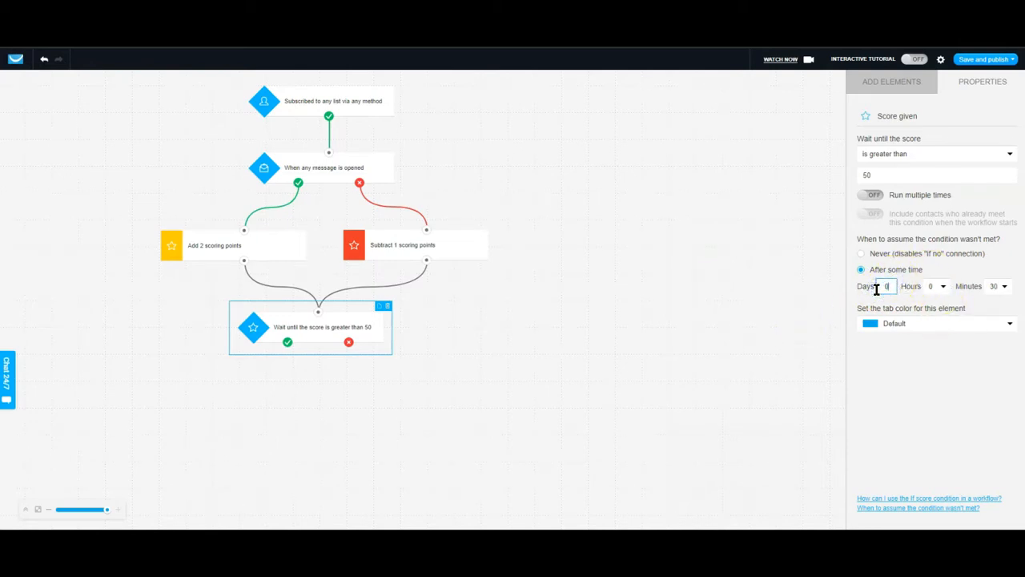
click(1001, 287)
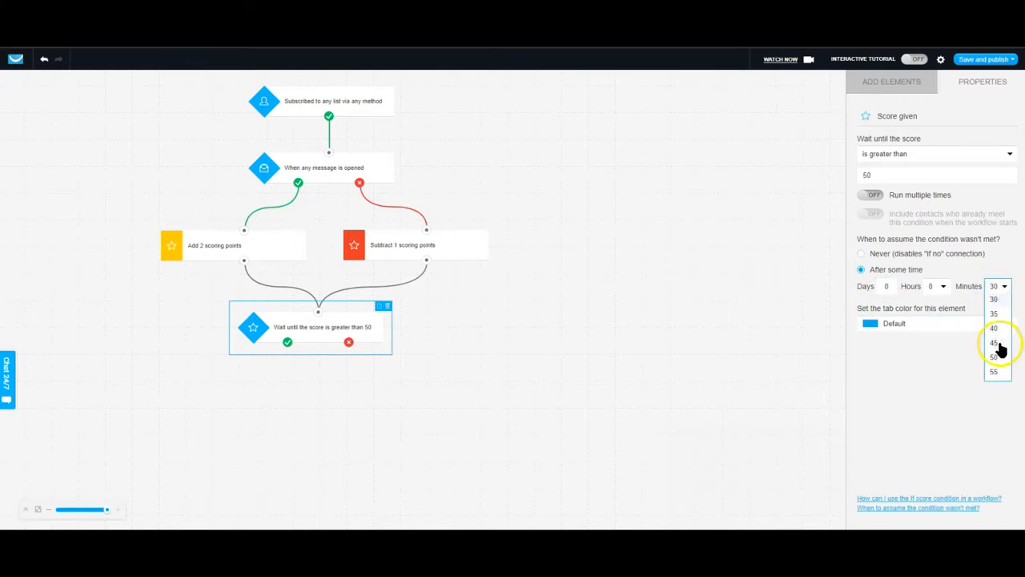
click(995, 290)
click(998, 311)
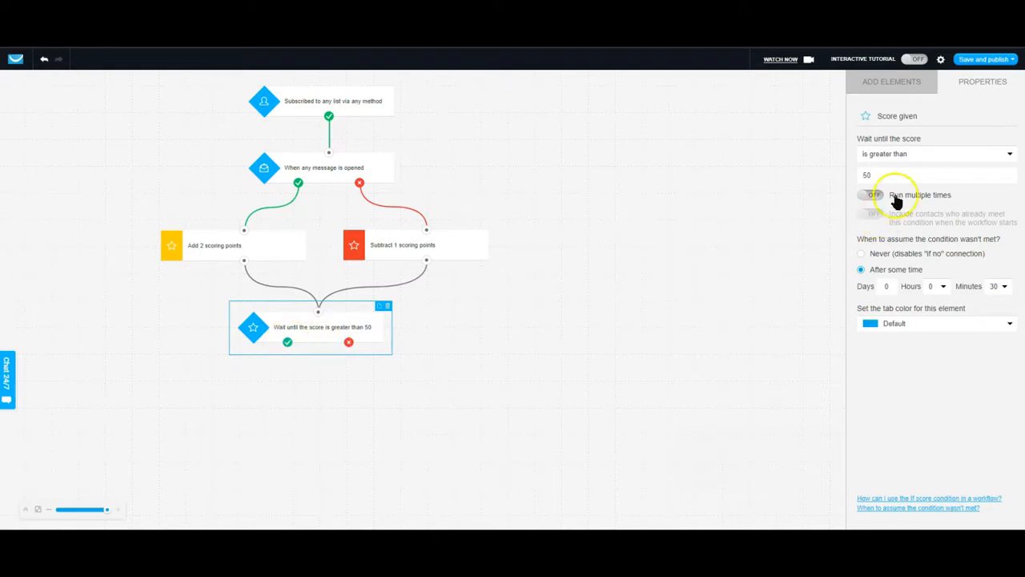
- Add a Tag action assigning Engaged on the score condition's yes branch, and link its output back to the message-opened condition
click(898, 87)
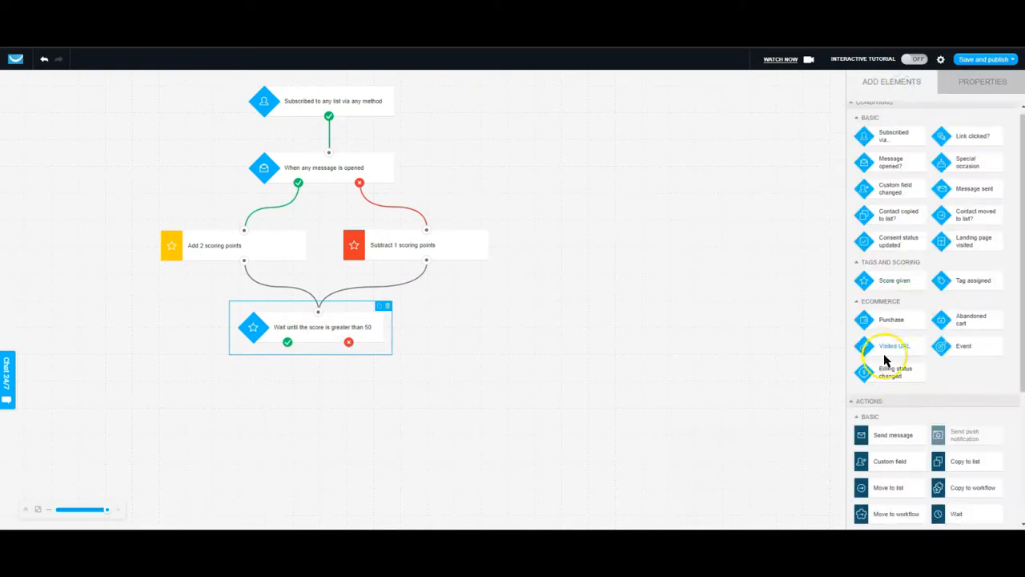
scroll(886, 360, down, 5)
drag(897, 392, 223, 389)
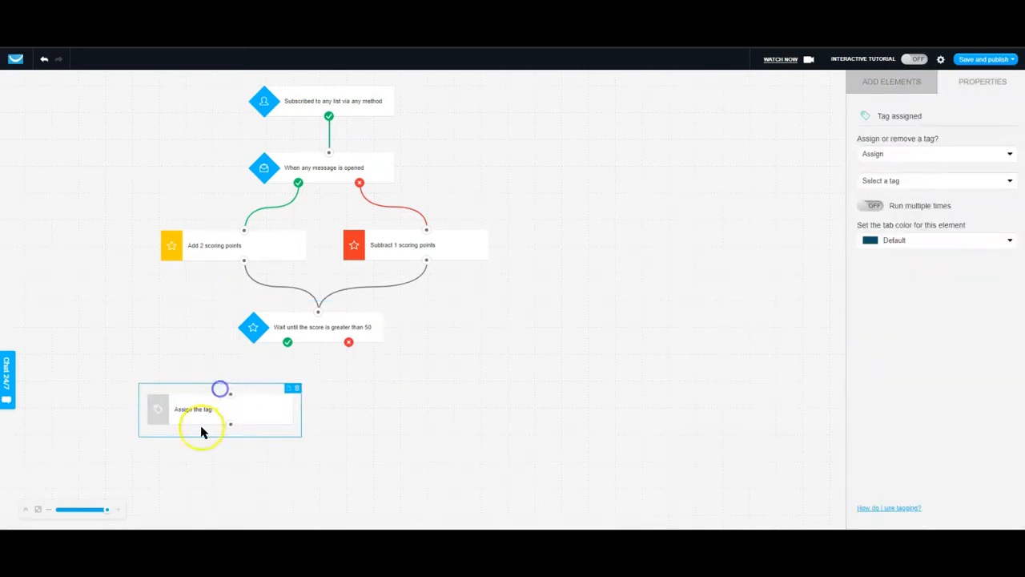
click(896, 179)
click(886, 264)
click(661, 287)
drag(293, 344, 330, 152)
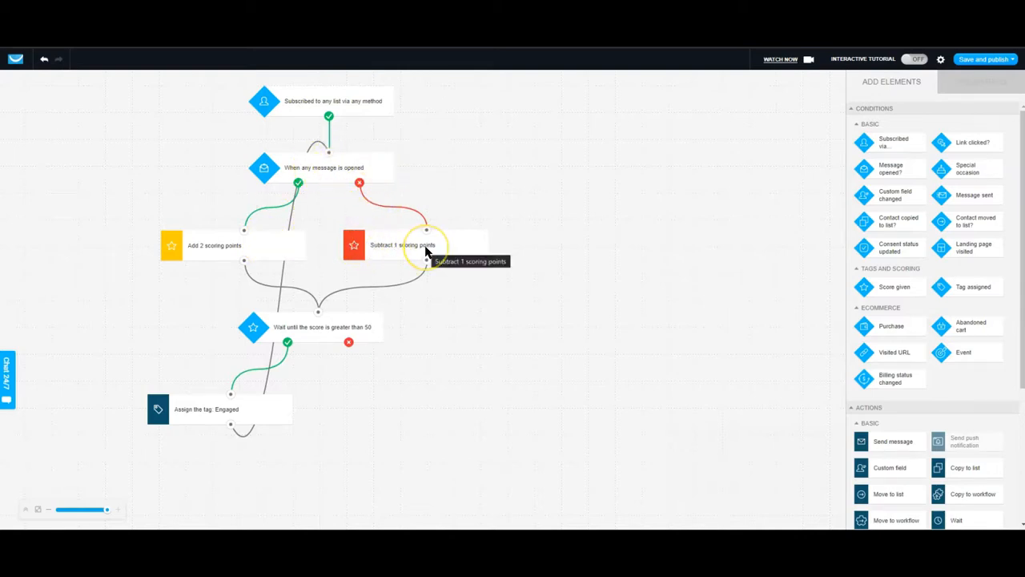
- Enable running multiple times for the score condition and for both the subtract-points and add-points actions
click(309, 325)
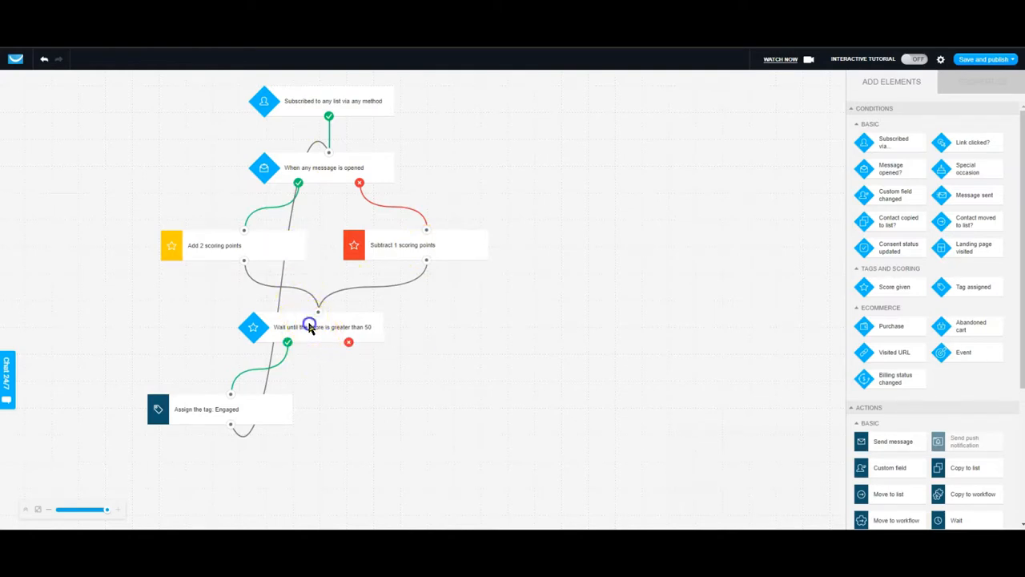
click(867, 195)
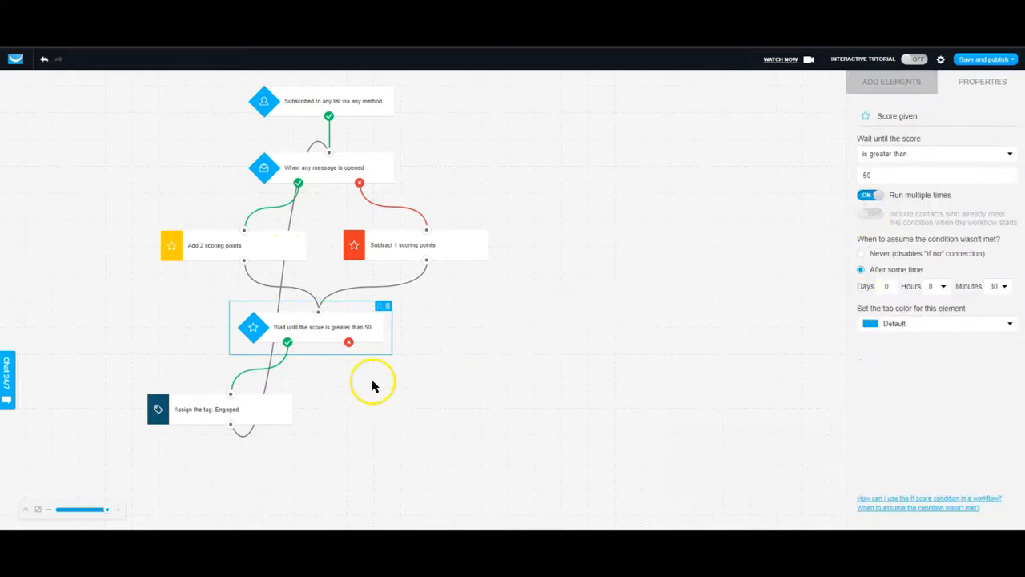
click(397, 259)
click(868, 195)
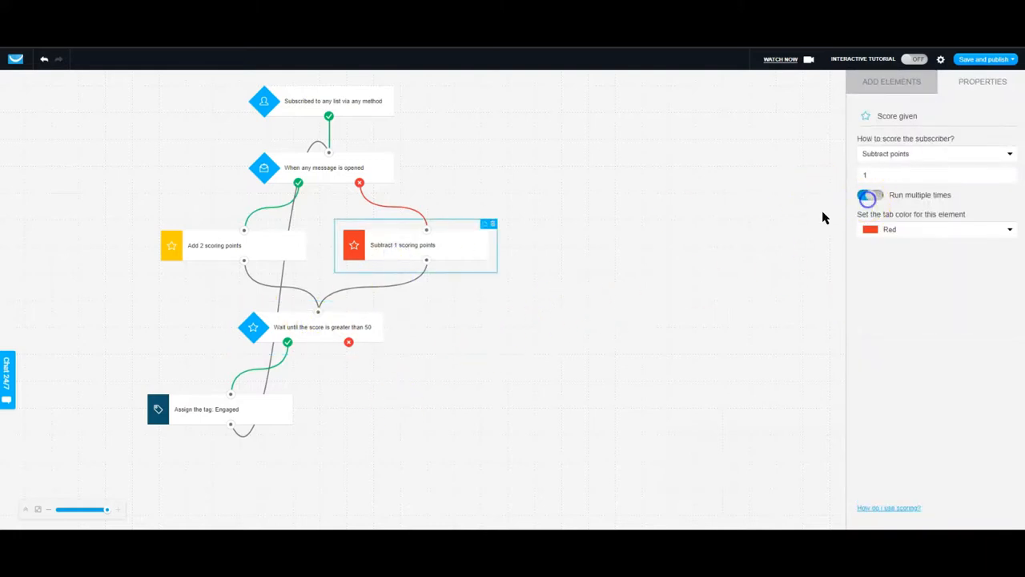
click(189, 244)
click(870, 195)
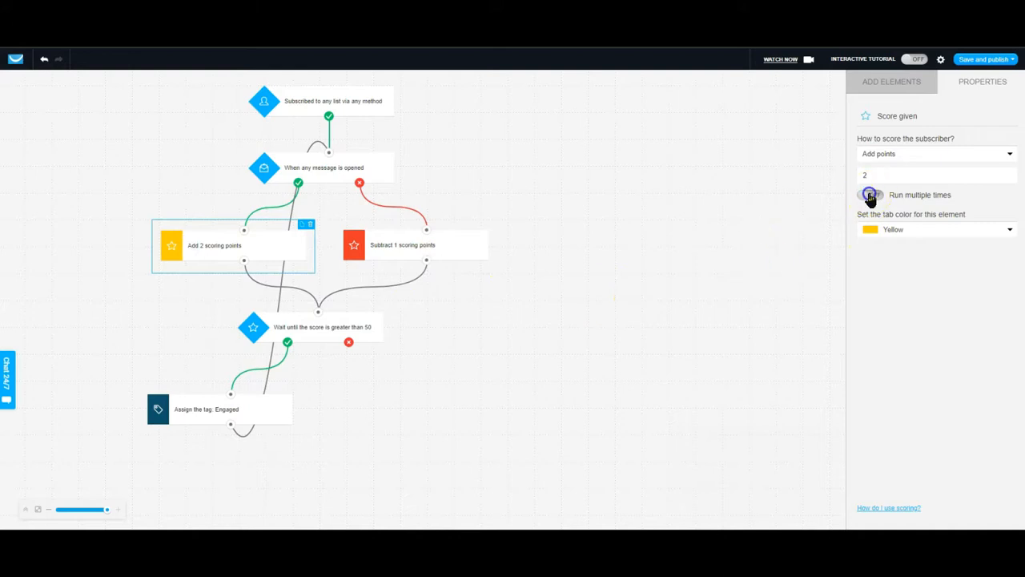
click(321, 334)
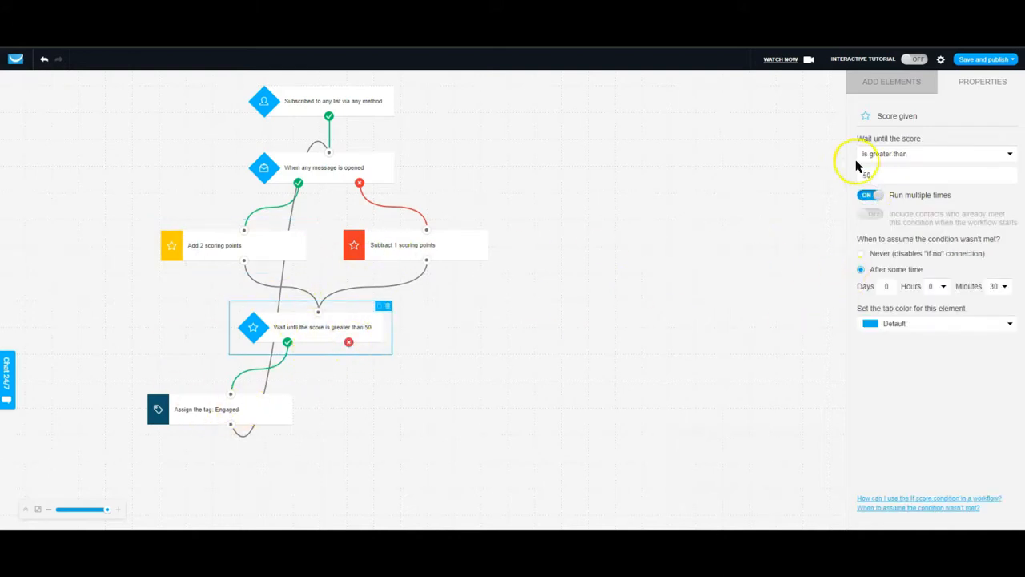
- Add a Tag action assigning Unengaged on the score condition's no branch
click(881, 83)
scroll(911, 417, down, 5)
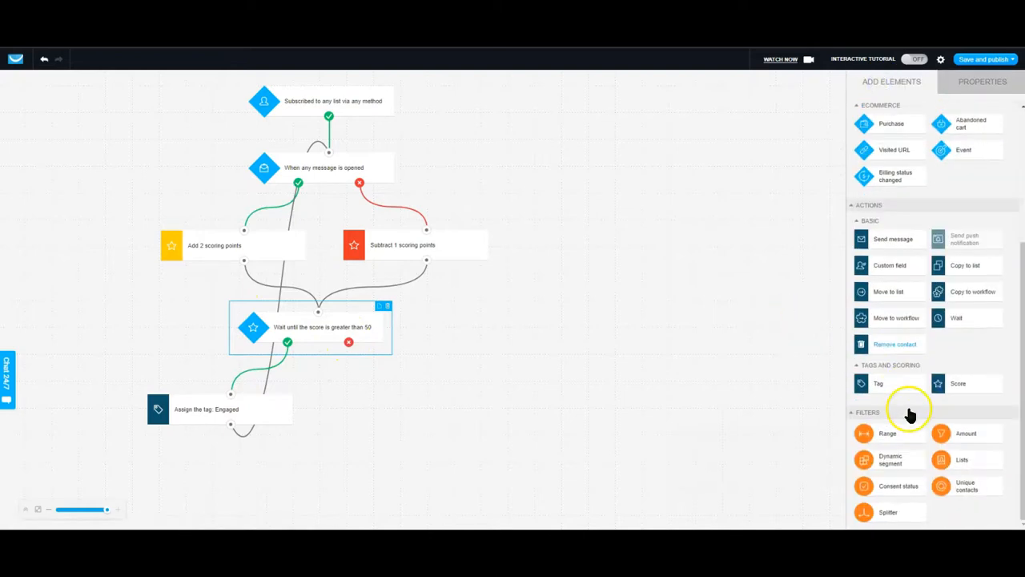
drag(879, 383, 400, 393)
drag(353, 345, 409, 396)
click(898, 182)
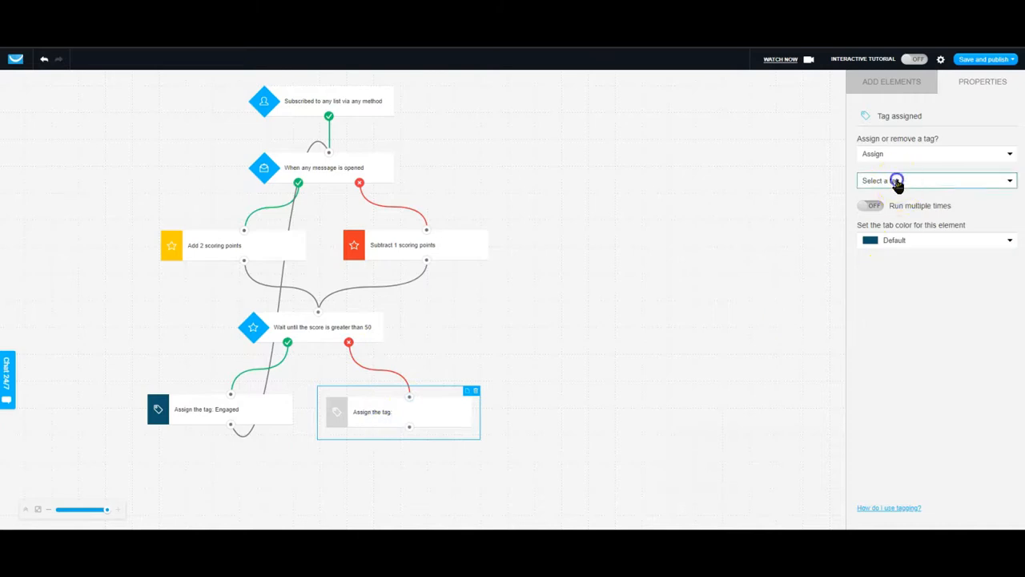
scroll(903, 270, down, 10)
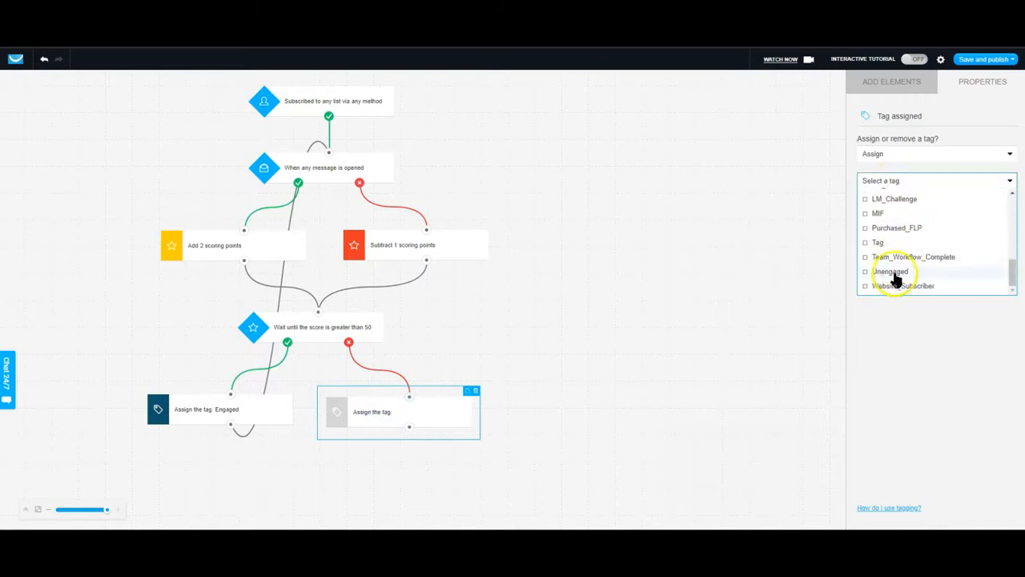
click(896, 277)
click(551, 395)
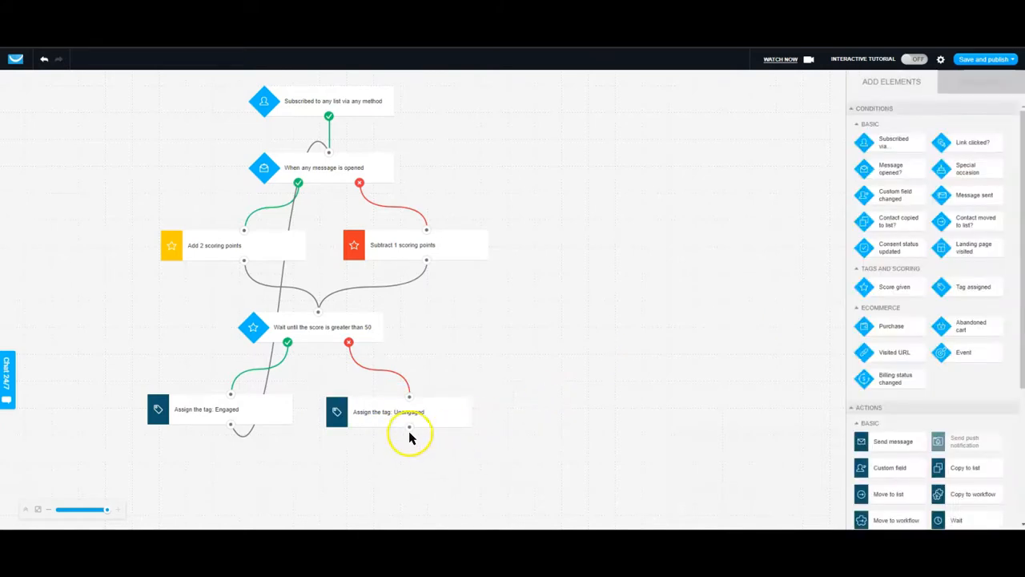
- Link the Unengaged tag action back to the message-opened condition and align it with the Engaged tag action
drag(409, 430, 333, 157)
click(430, 417)
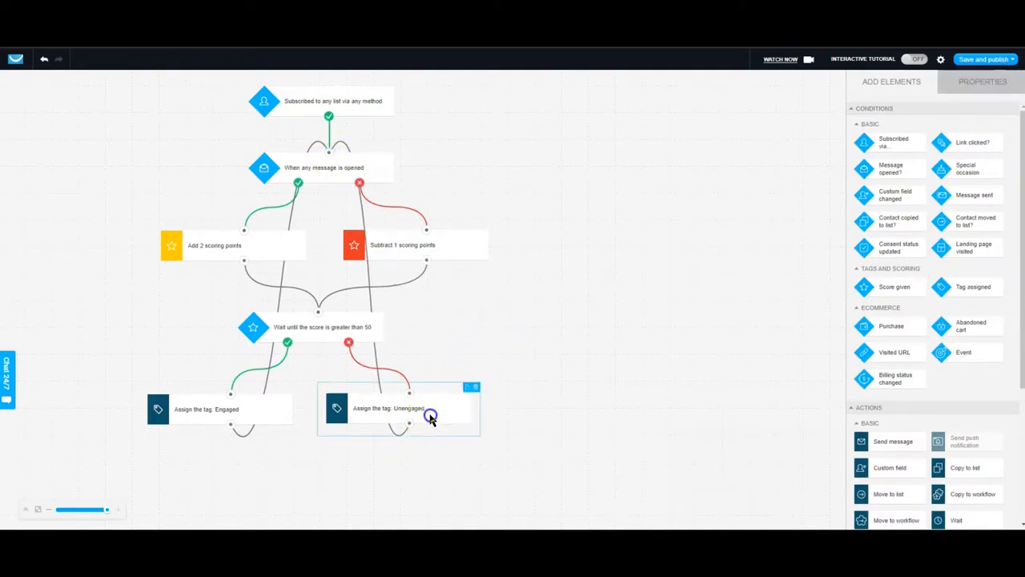
click(561, 422)
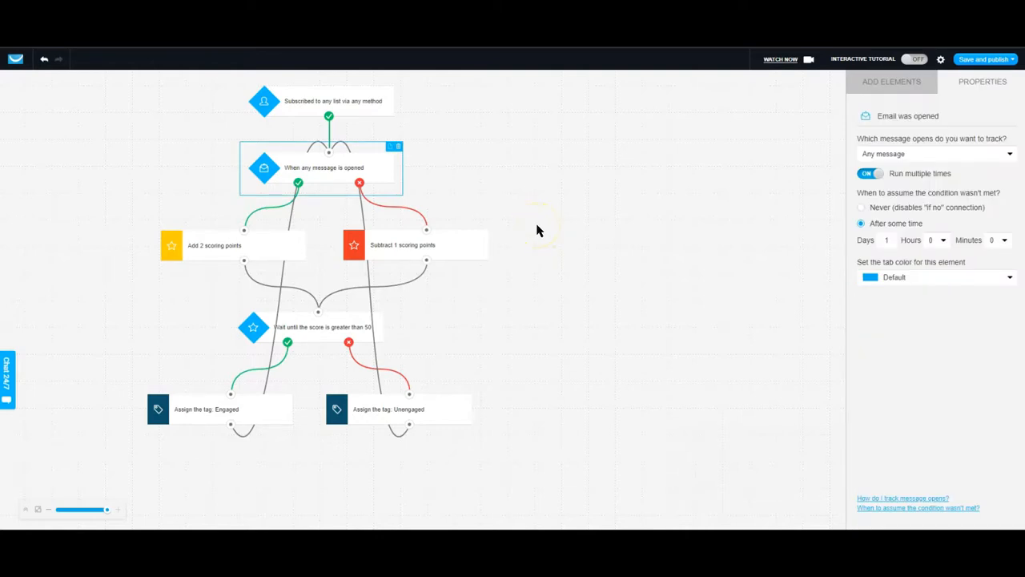
- Change the score condition's threshold to greater than 20
click(338, 325)
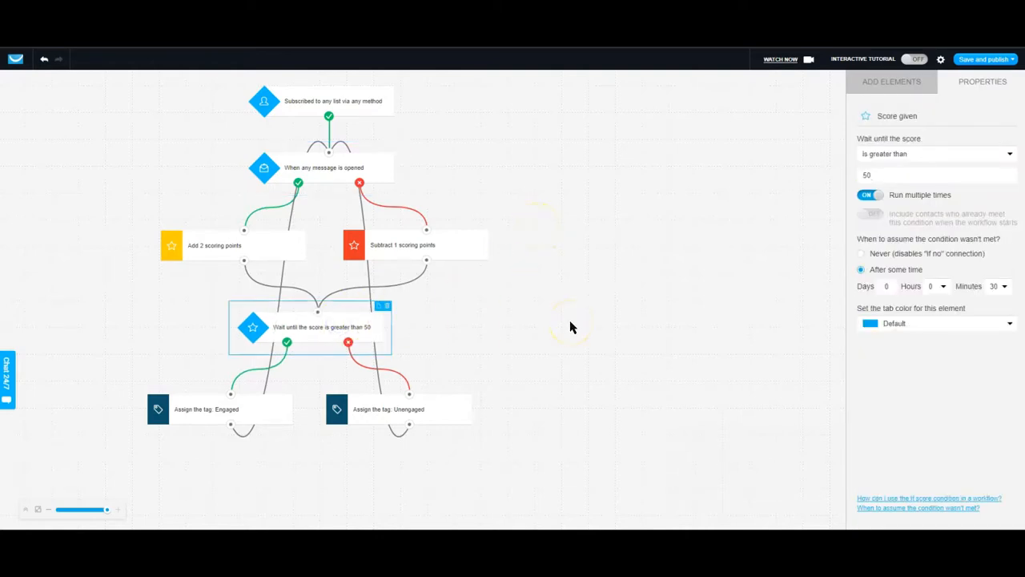
drag(892, 168, 845, 178)
text(20)
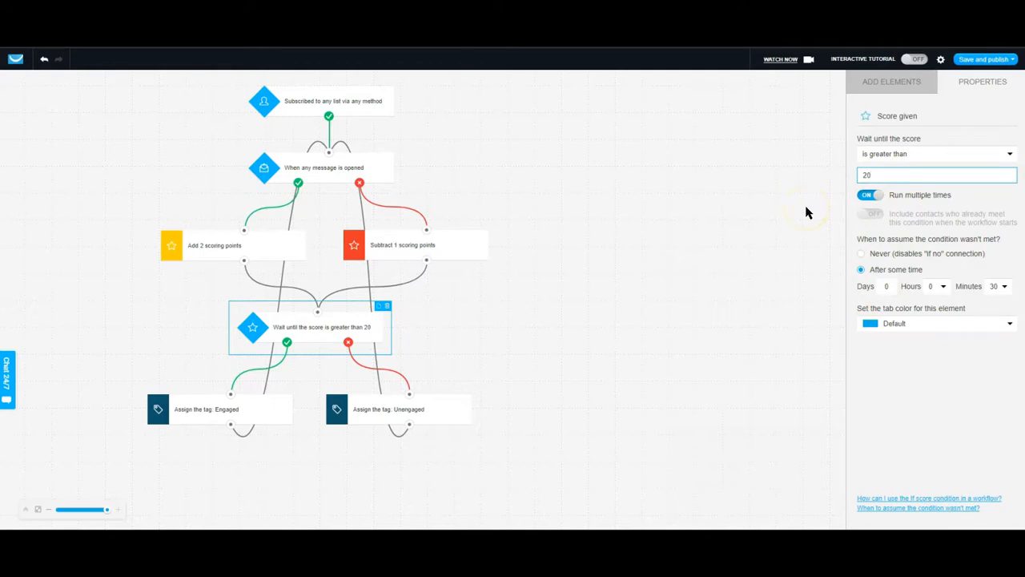
click(783, 205)
click(578, 313)
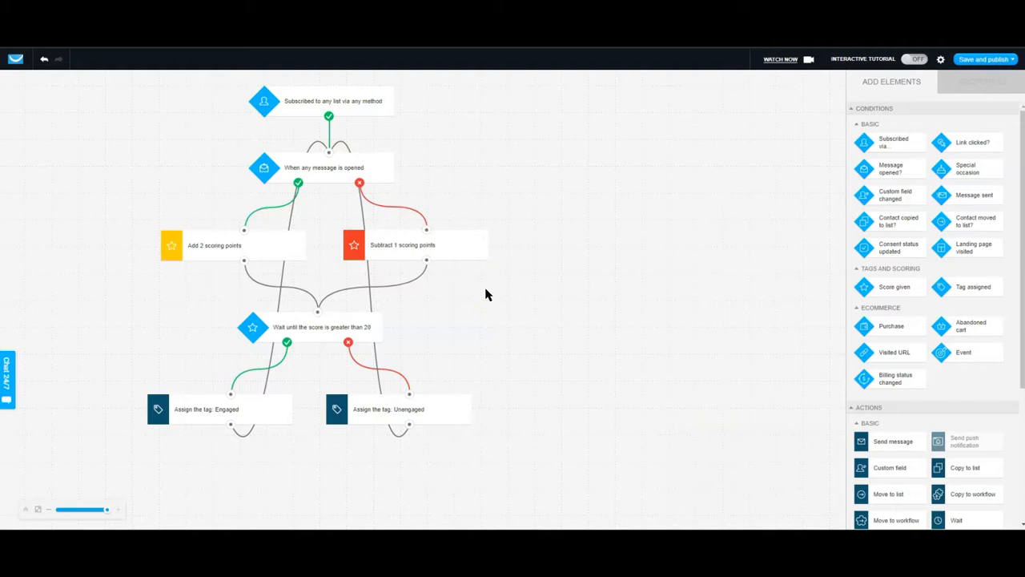
- Delete the connections running from the Engaged and Unengaged tag actions back to the message-opened condition
click(349, 166)
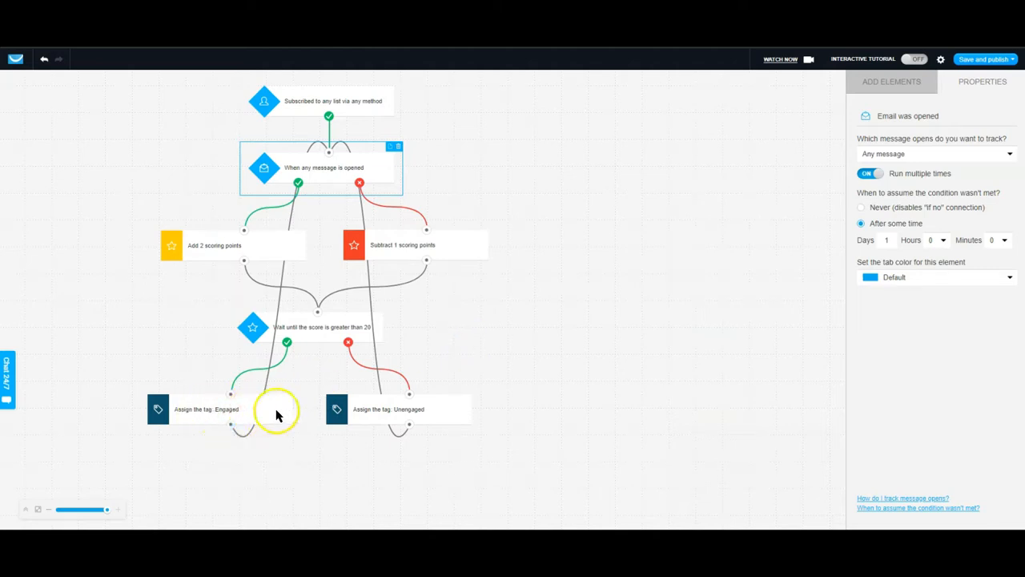
click(278, 302)
click(281, 290)
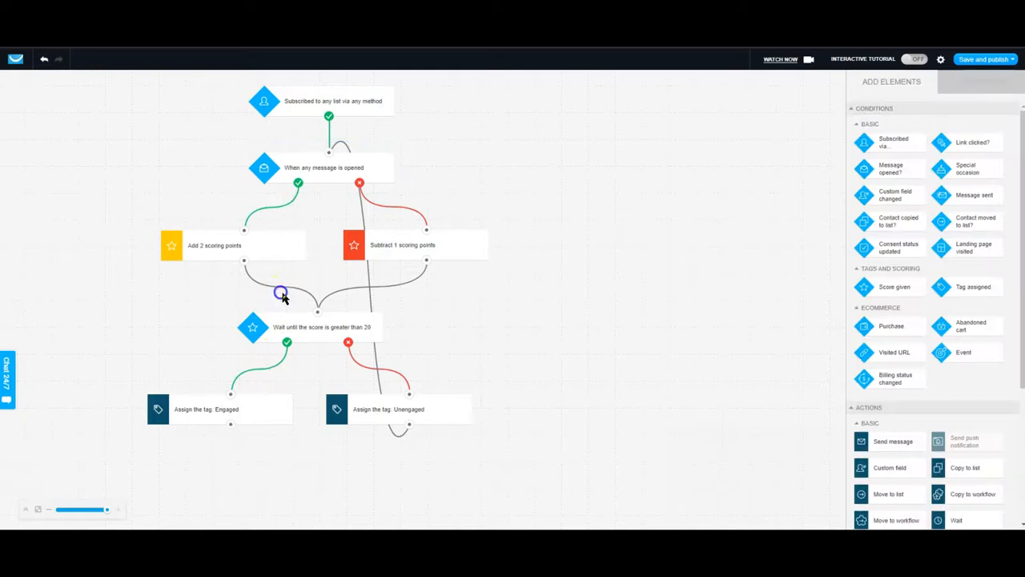
click(371, 305)
click(371, 300)
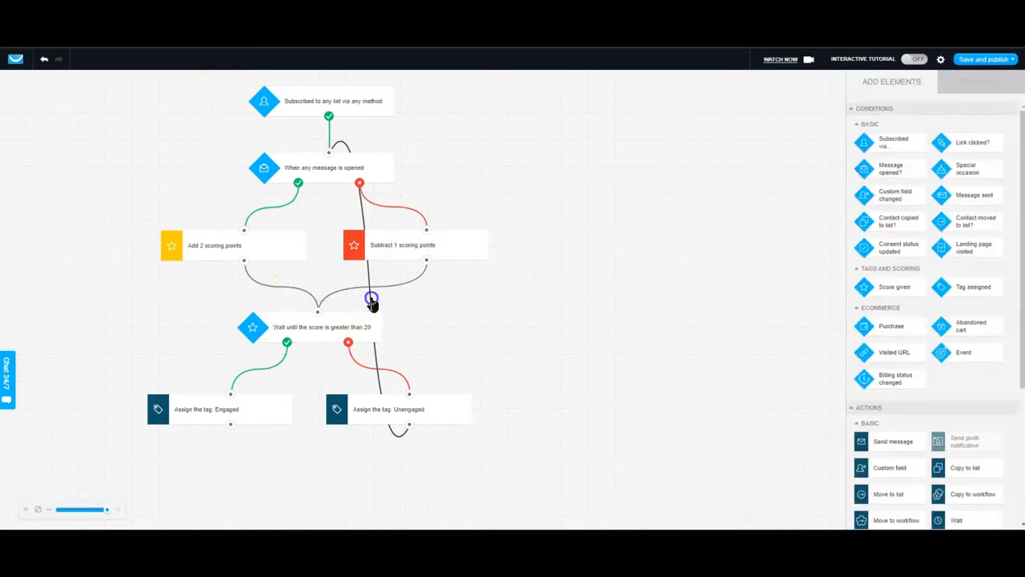
click(370, 287)
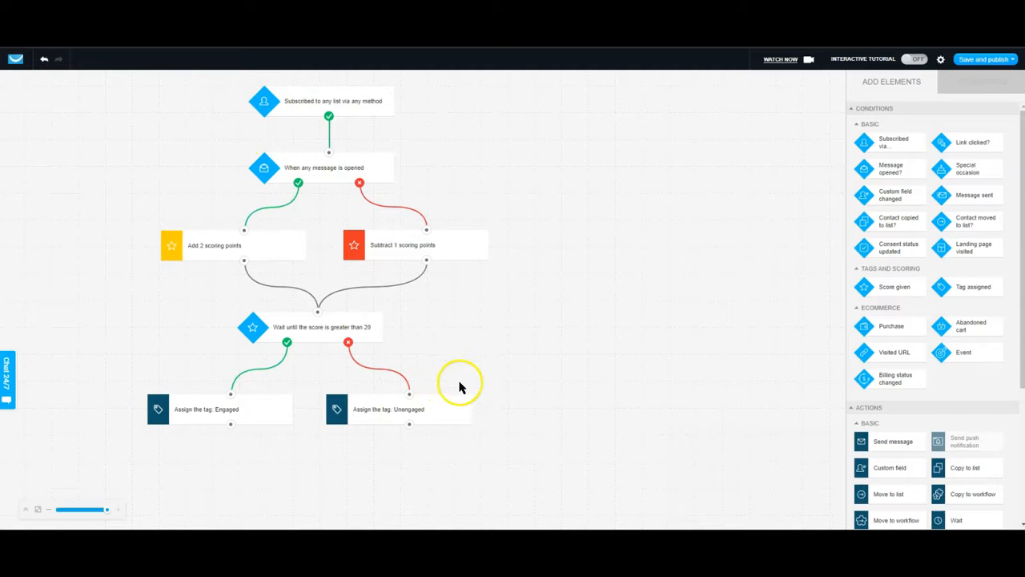
- Add a second Tag action below each of the Engaged and Unengaged tag actions, connecting and aligning each pair
scroll(929, 352, down, 3)
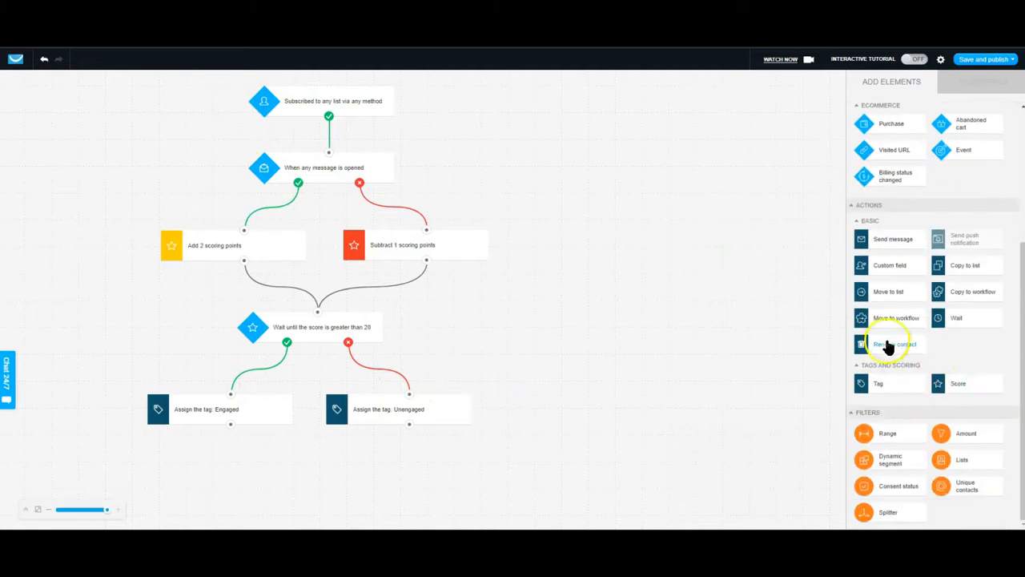
drag(888, 388, 222, 450)
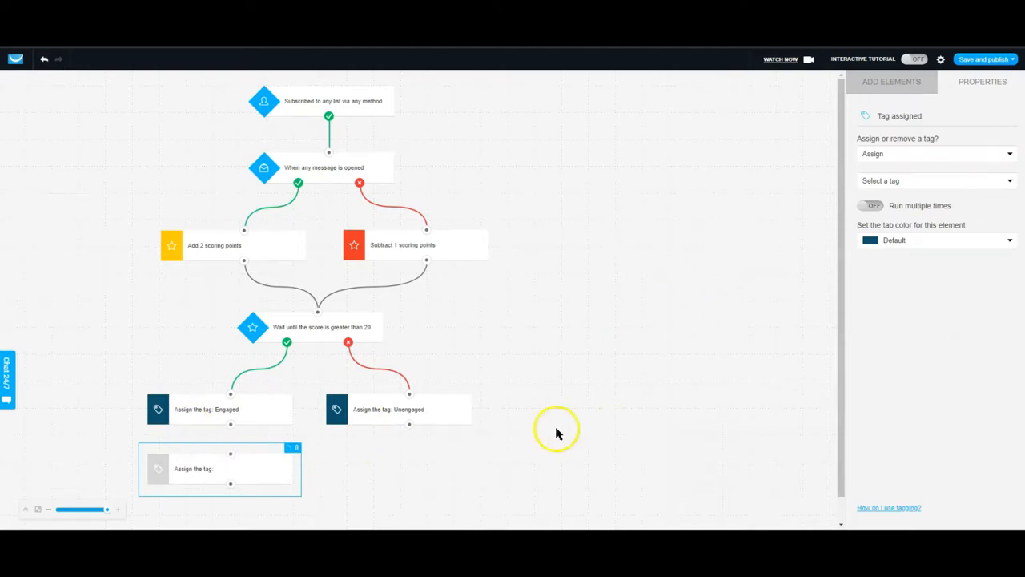
click(920, 82)
scroll(921, 416, down, 3)
drag(898, 383, 410, 454)
drag(230, 426, 229, 453)
click(253, 476)
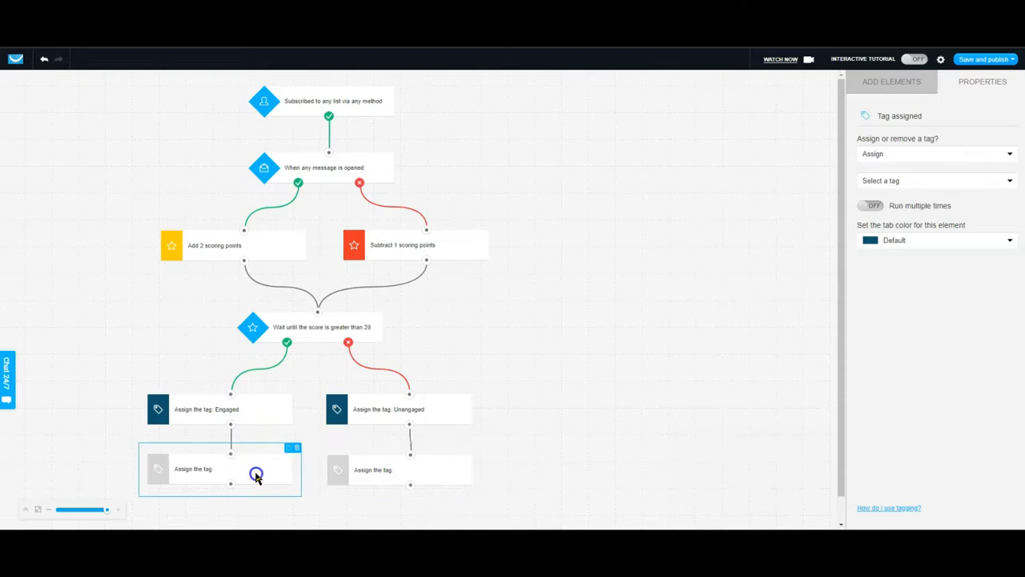
click(359, 475)
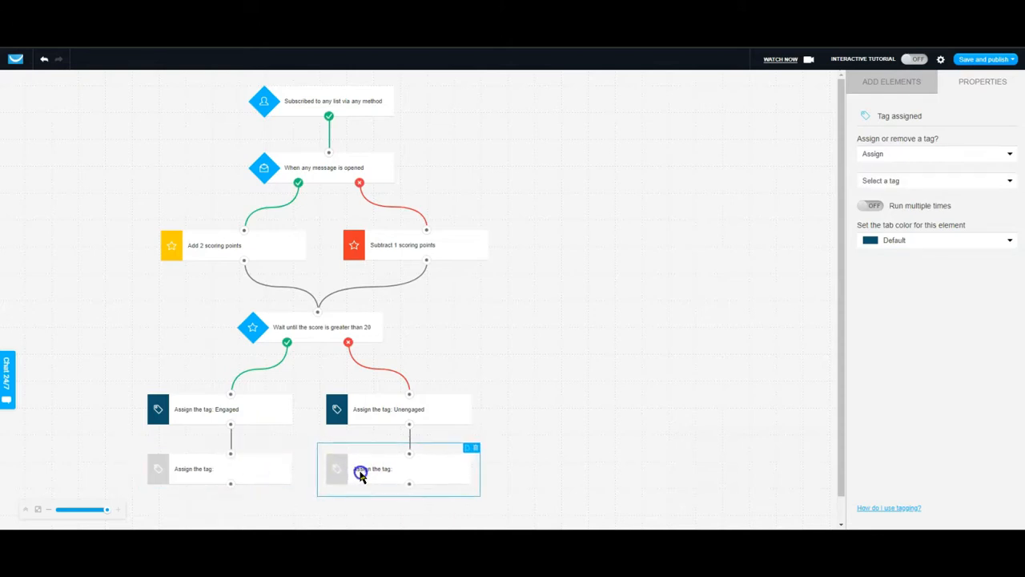
- Configure the second tag action below Assign the tag: Engaged to remove the Unengaged tag
scroll(554, 405, down, 2)
click(250, 438)
click(914, 154)
click(905, 177)
click(909, 180)
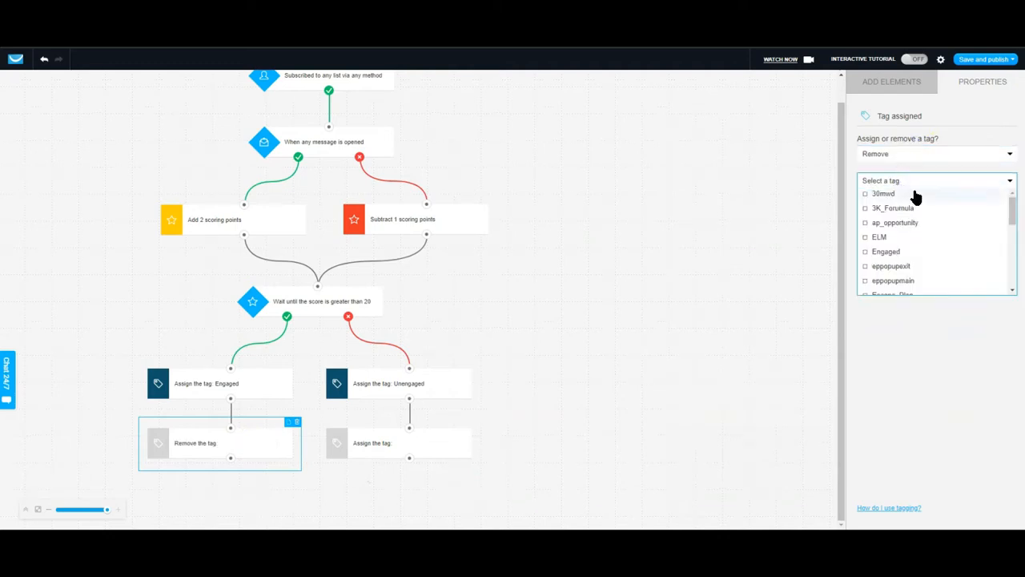
scroll(918, 268, down, 5)
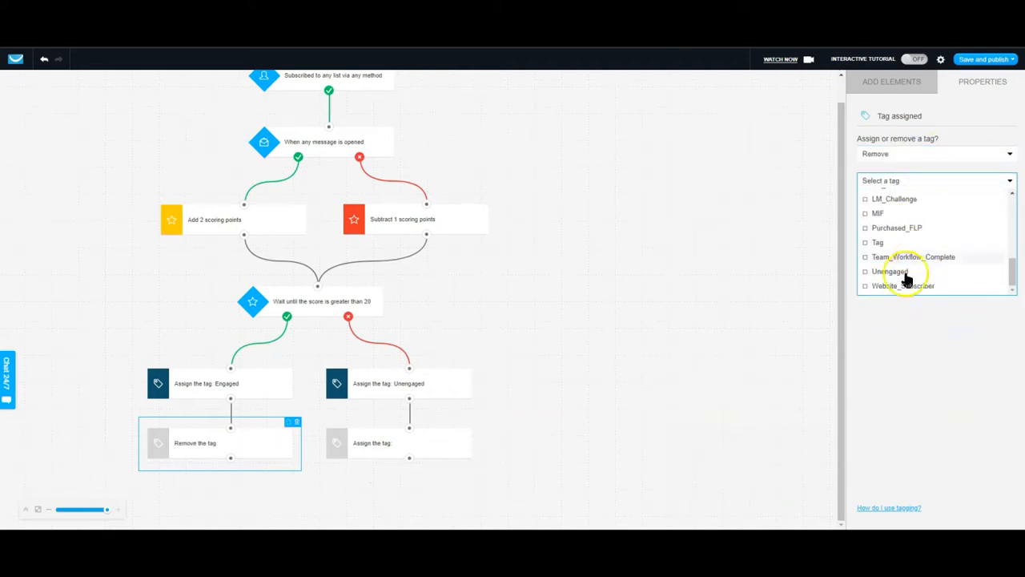
click(900, 272)
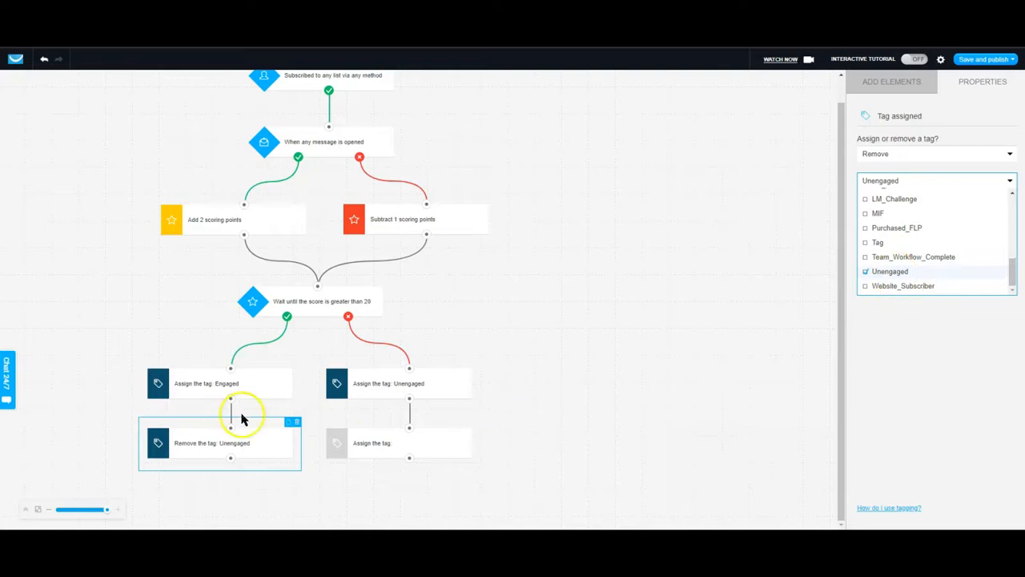
- Select the Engaged tag for the second tag action below Assign the tag: Unengaged, keeping its Assign operation
click(435, 449)
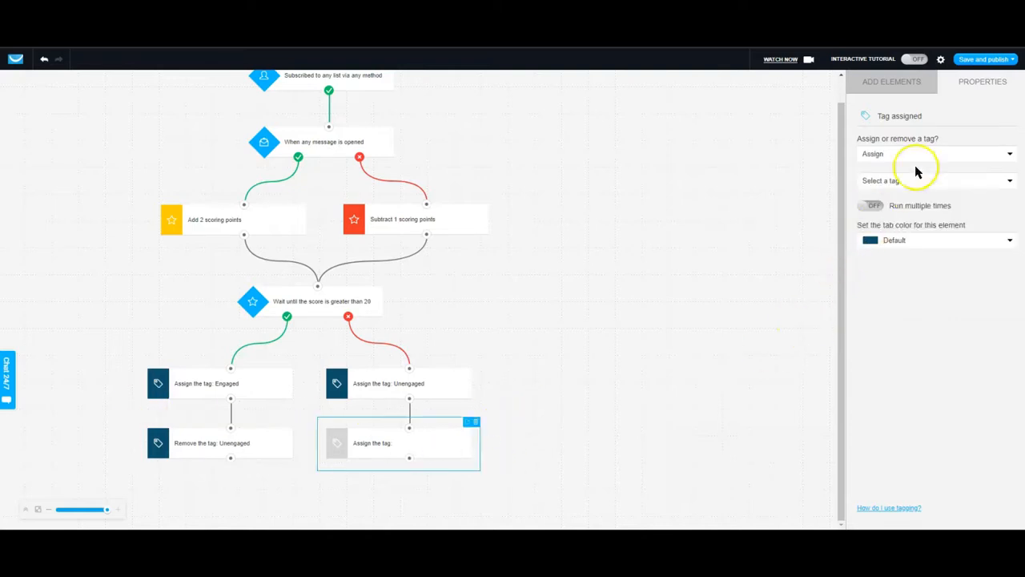
click(916, 180)
click(888, 264)
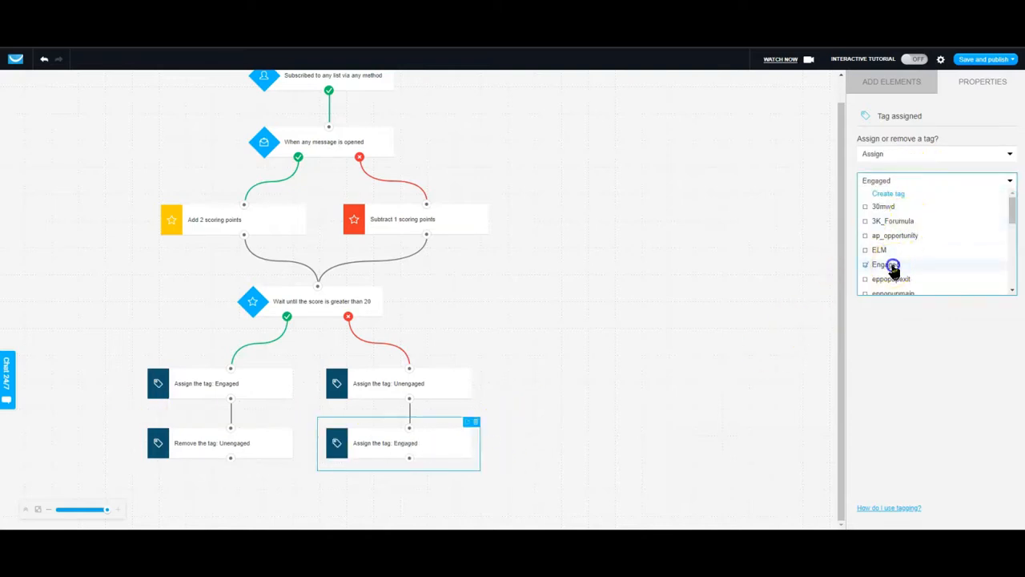
click(555, 400)
- Connect both lower tag actions back to the input of the message-opened condition
drag(230, 457, 329, 128)
drag(409, 459, 330, 128)
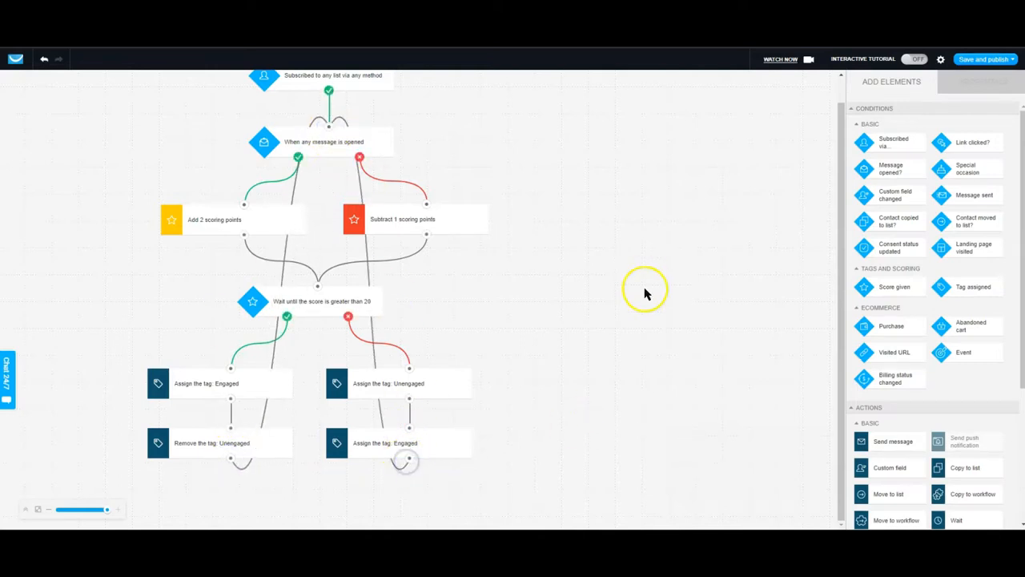
scroll(548, 298, up, 1)
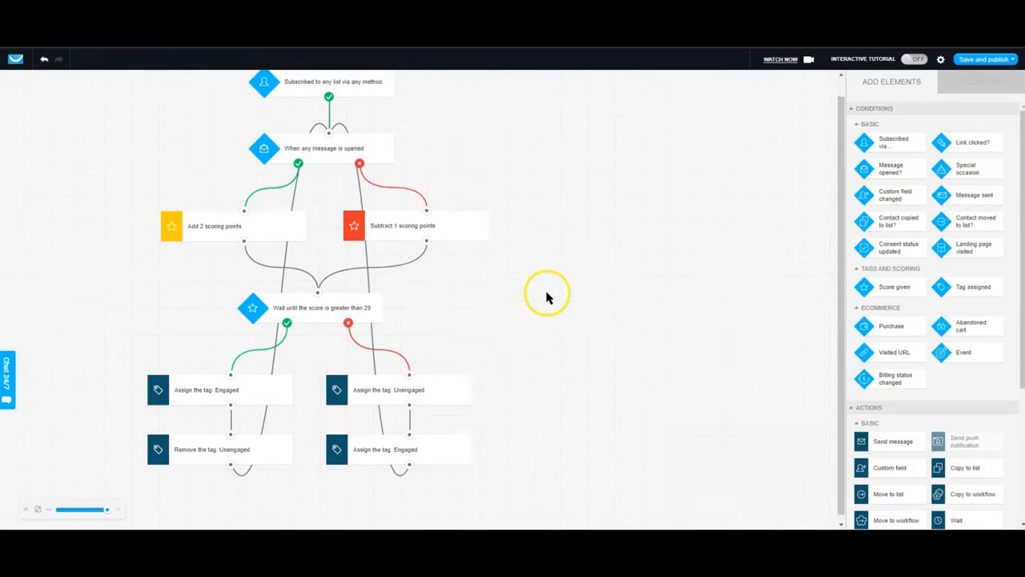
scroll(472, 286, down, 1)
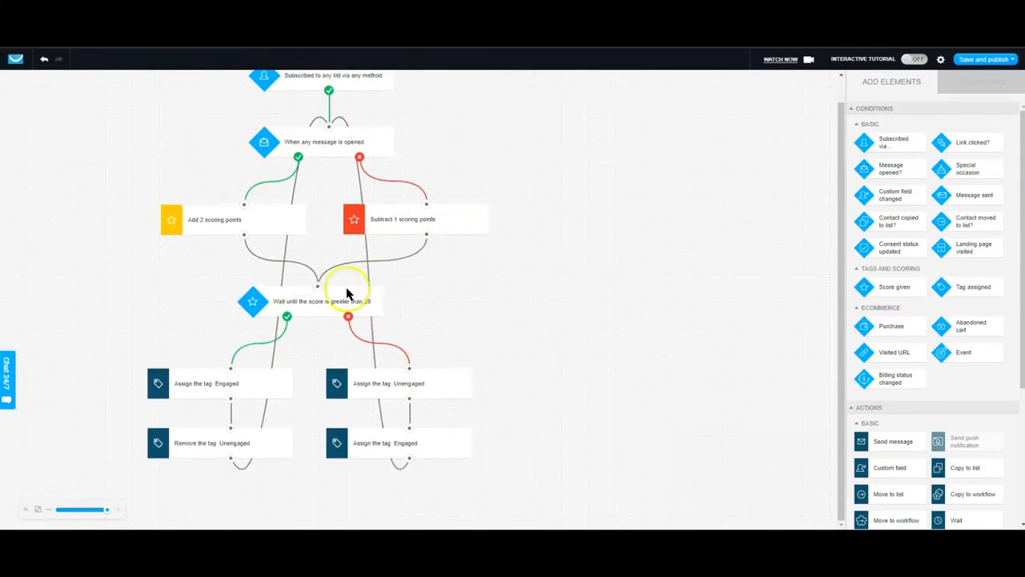
scroll(540, 307, up, 1)
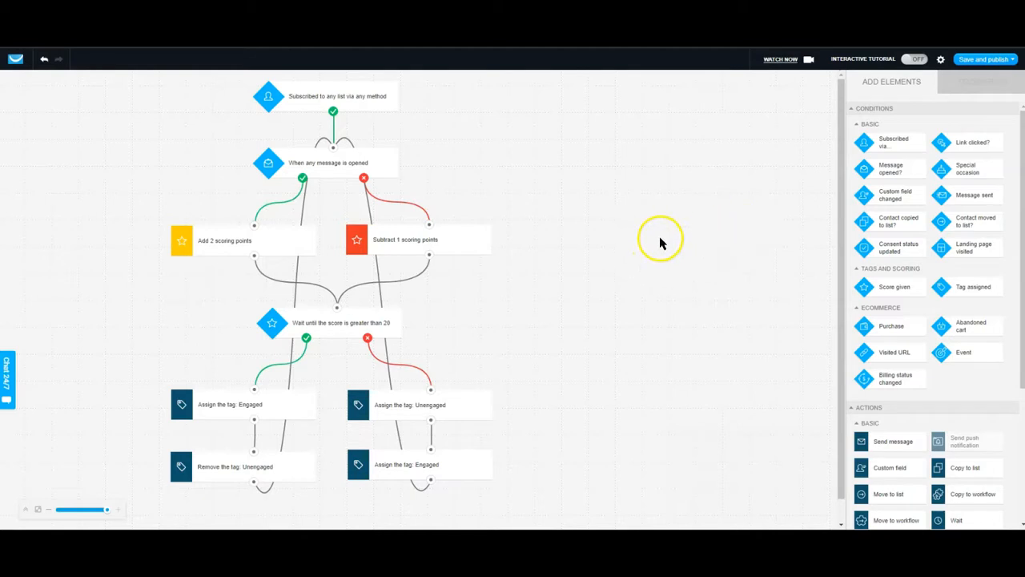
- Save and exit the workflow, and duplicate Scoring and Tagging from the workflow list
mouse_move(979, 61)
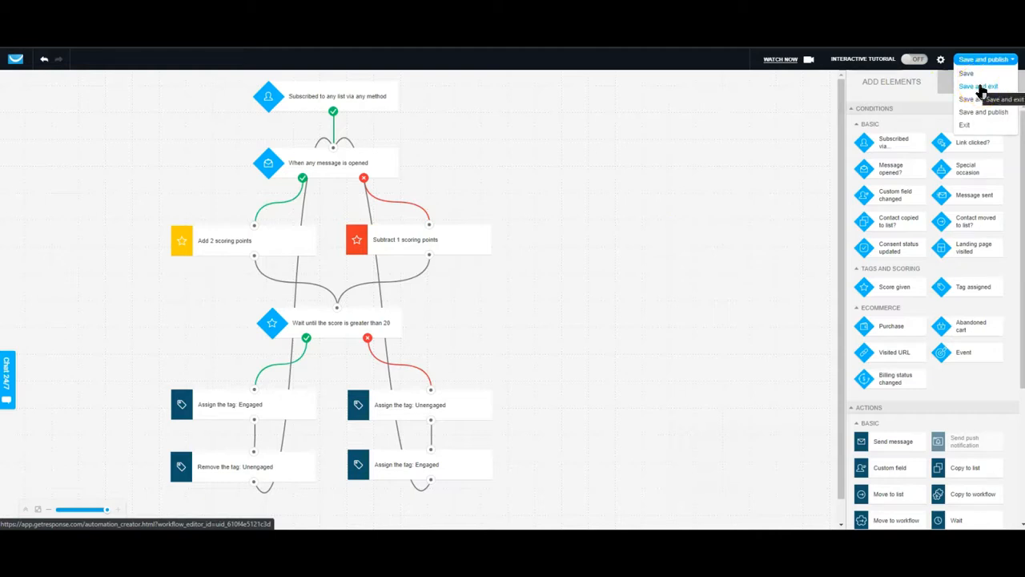
click(979, 87)
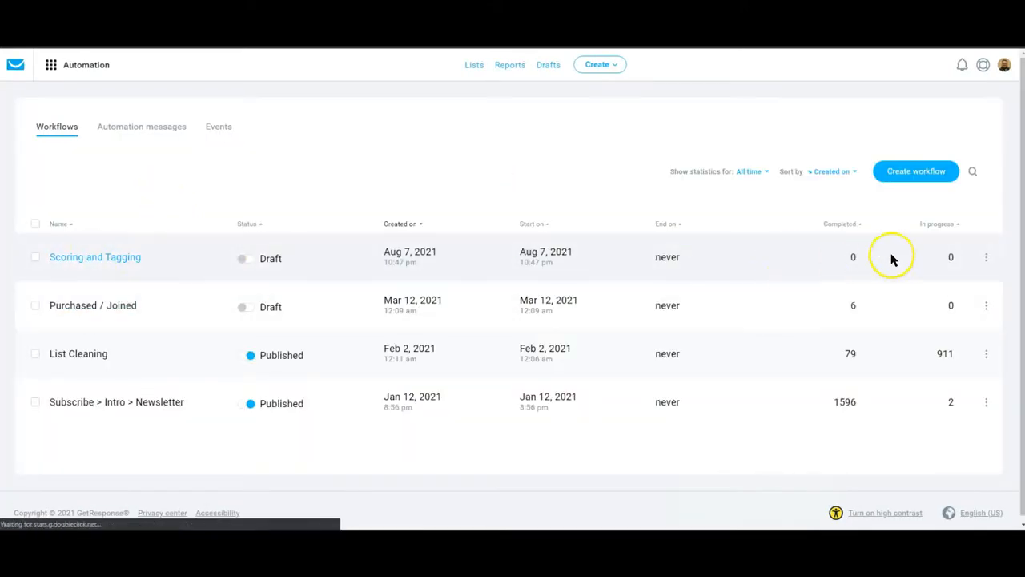
click(986, 257)
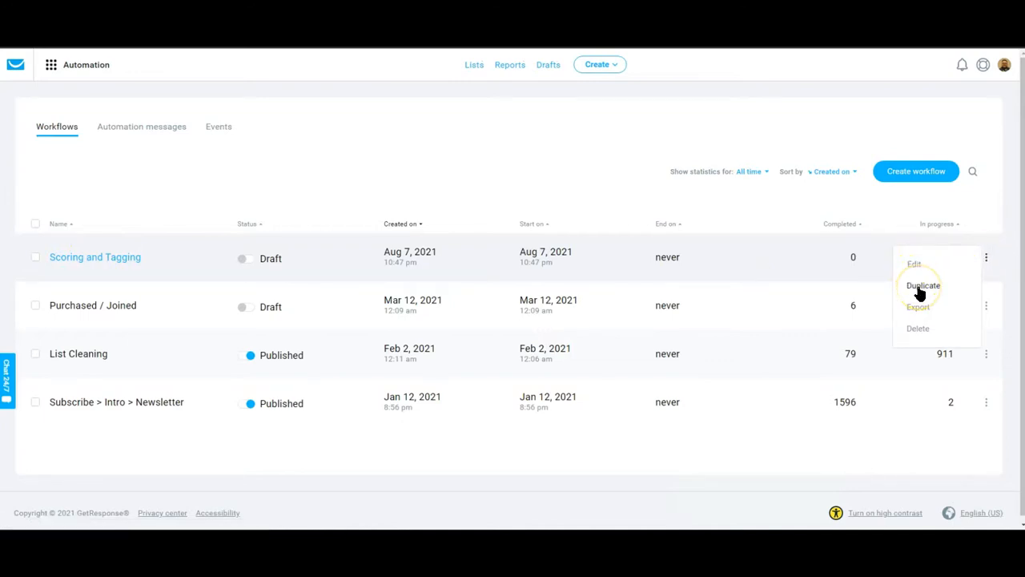
click(985, 256)
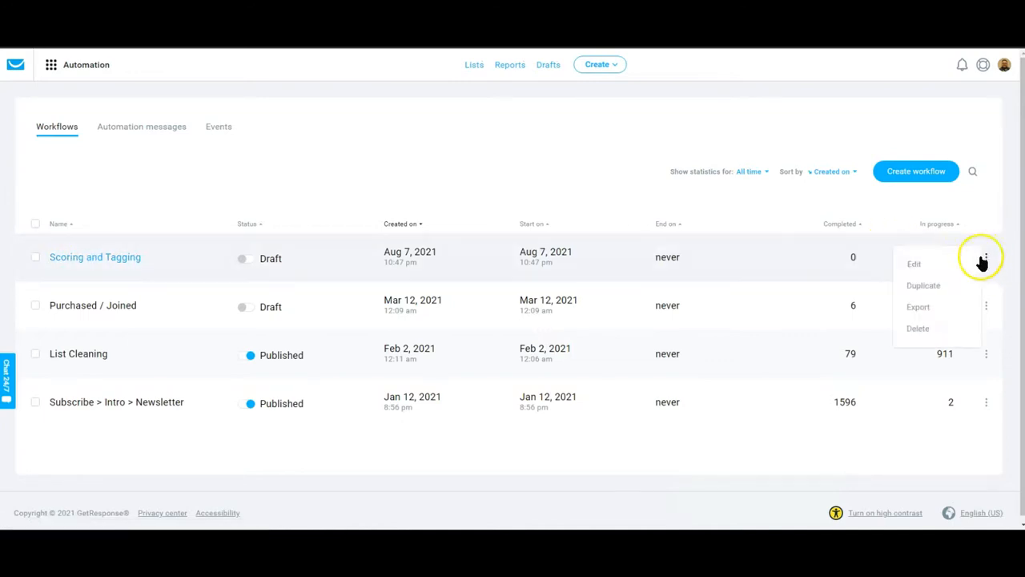
click(923, 287)
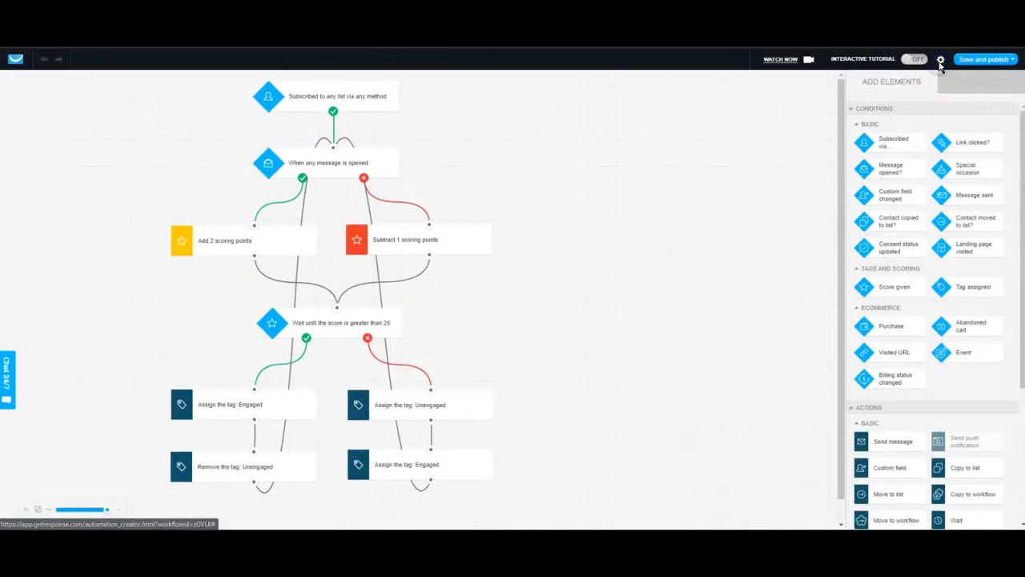
- Rename the duplicated workflow "Scoring and Tagging - Clicks" in its workflow settings
click(940, 60)
triple_click(458, 139)
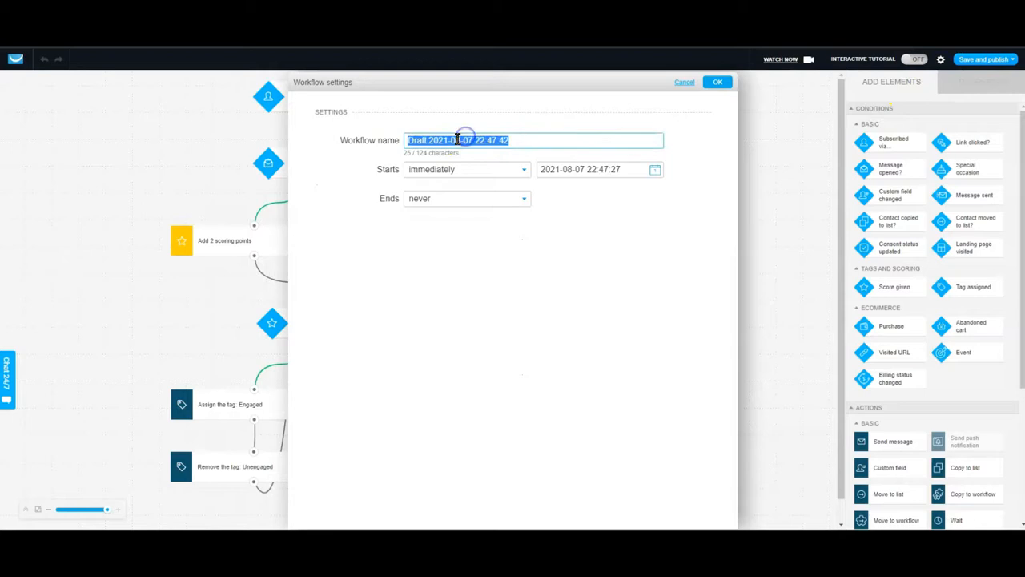
text(Scoring and Tagging - Clicks)
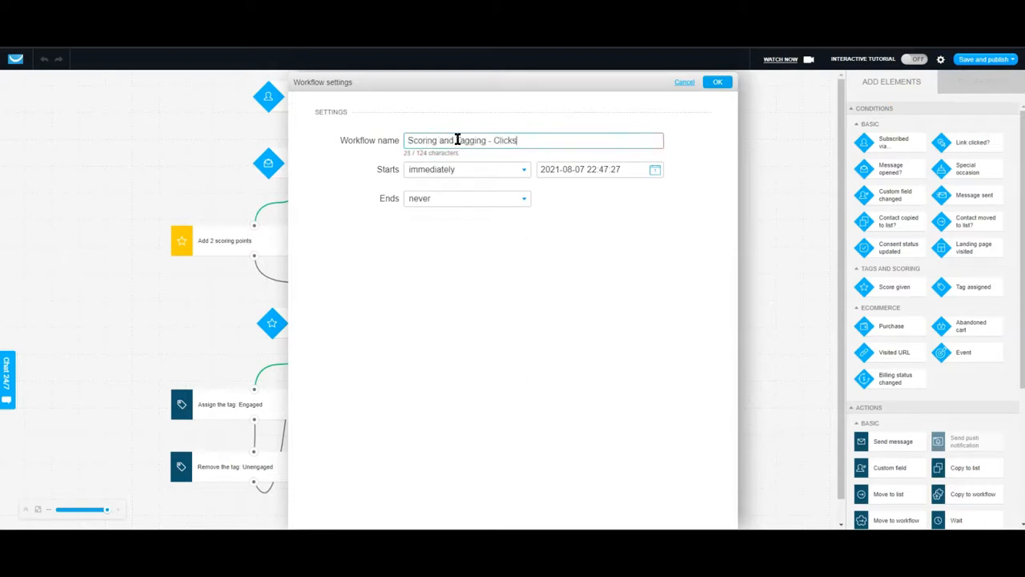
click(721, 84)
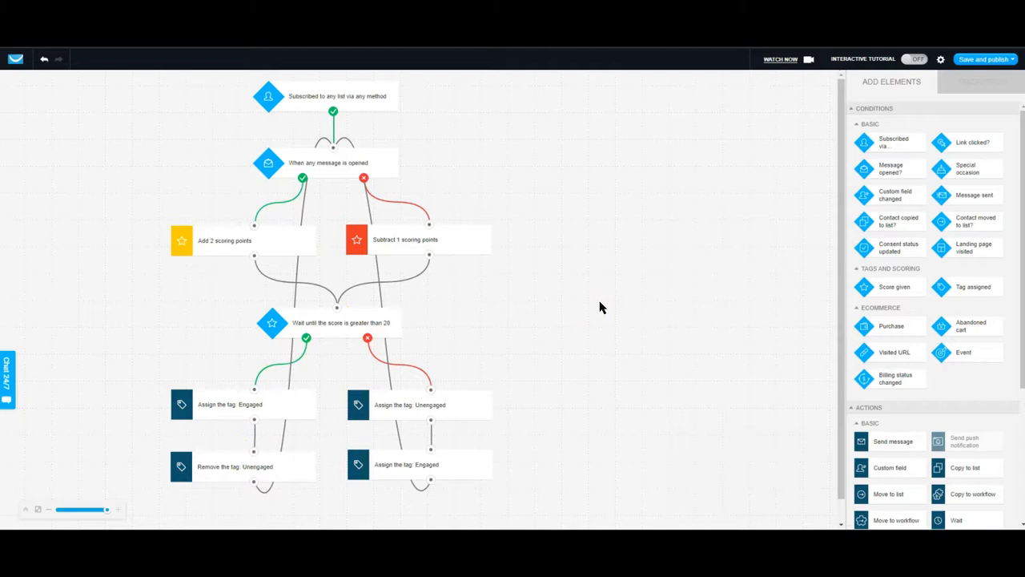
- Replace the message-opened condition with a Link clicked condition, connecting it to the subscription trigger and both scoring actions
click(345, 164)
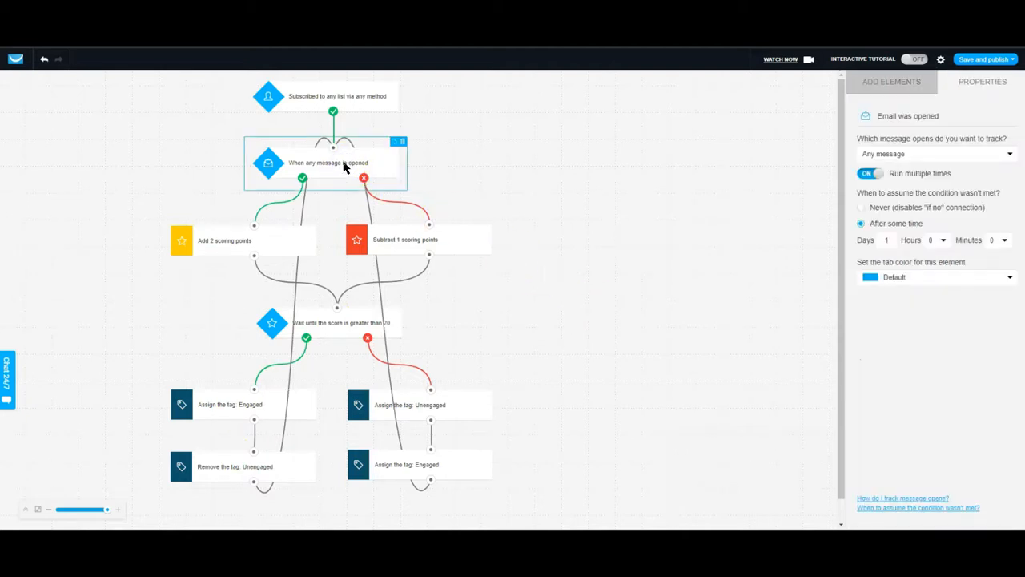
click(402, 142)
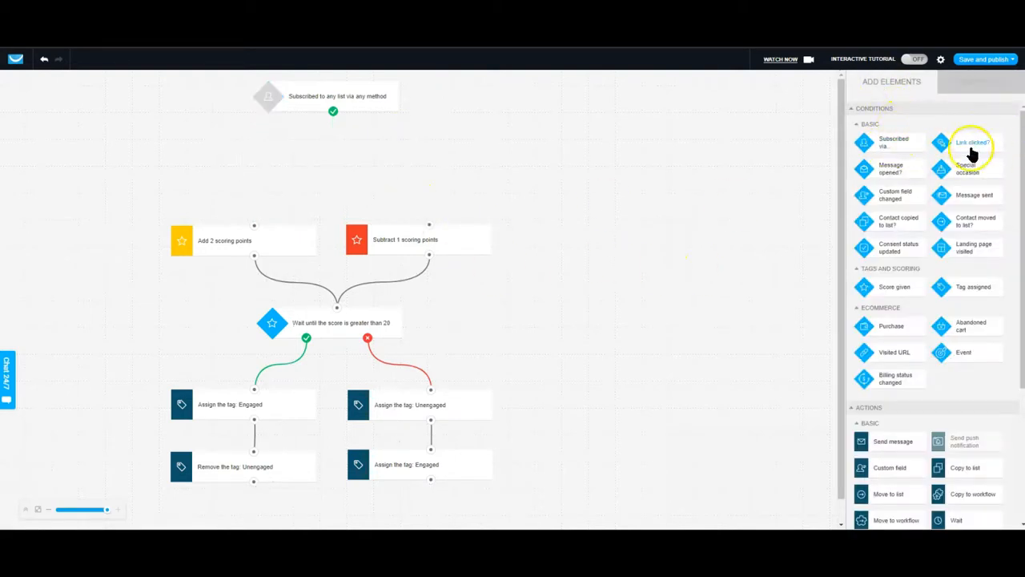
drag(972, 151, 343, 162)
drag(337, 117, 255, 225)
drag(364, 177, 430, 222)
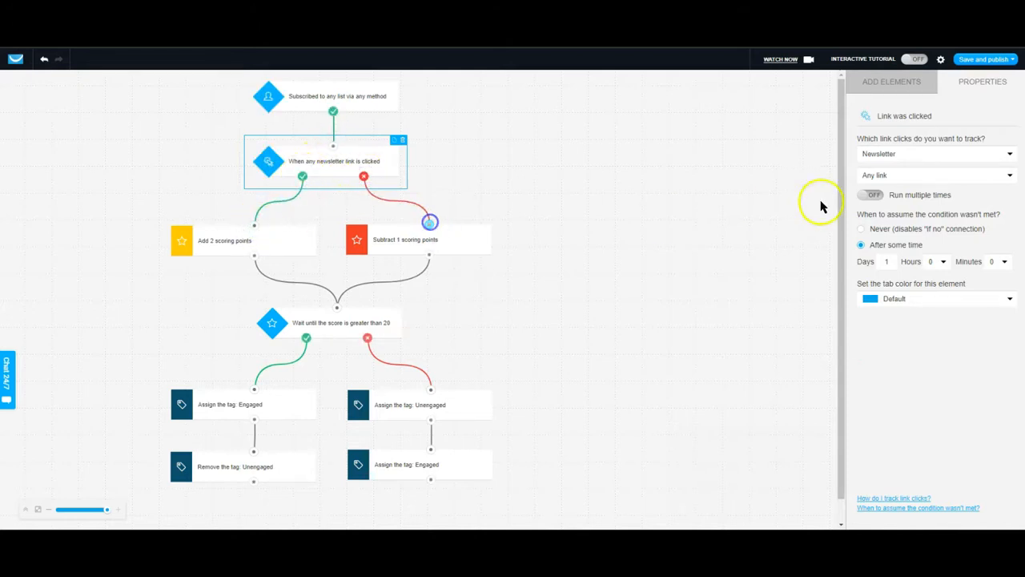
- Set the link-clicked condition to track Any message and enable running it multiple times
click(923, 153)
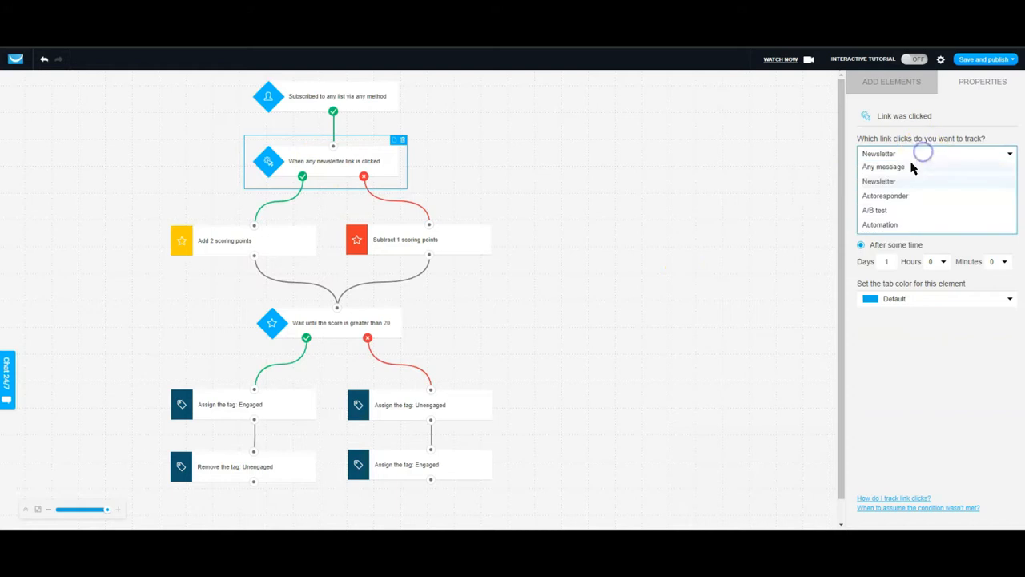
click(912, 166)
click(880, 173)
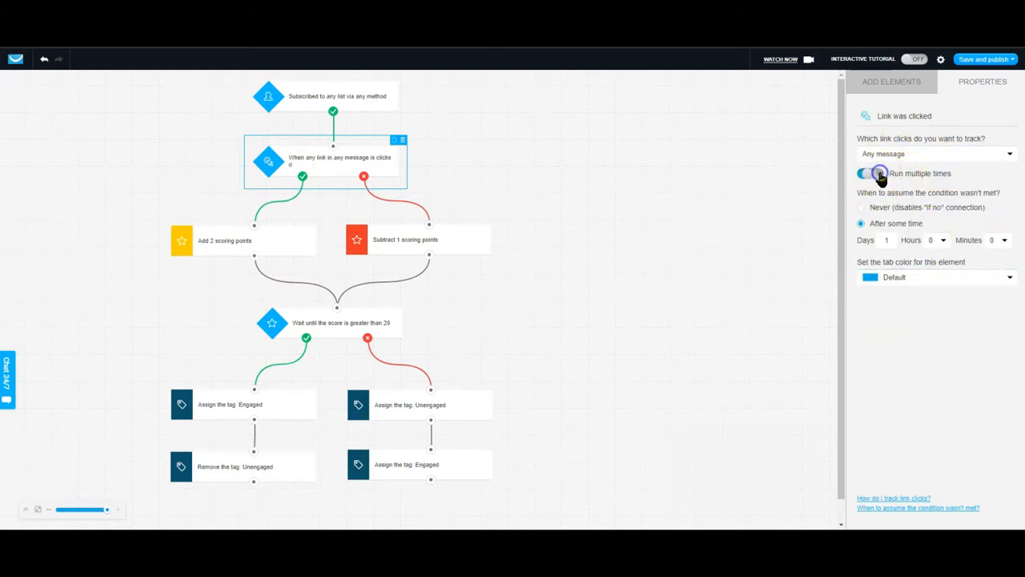
- Connect both lower tag actions back to the input of the link-clicked condition
drag(254, 481, 334, 152)
drag(427, 480, 334, 152)
click(569, 240)
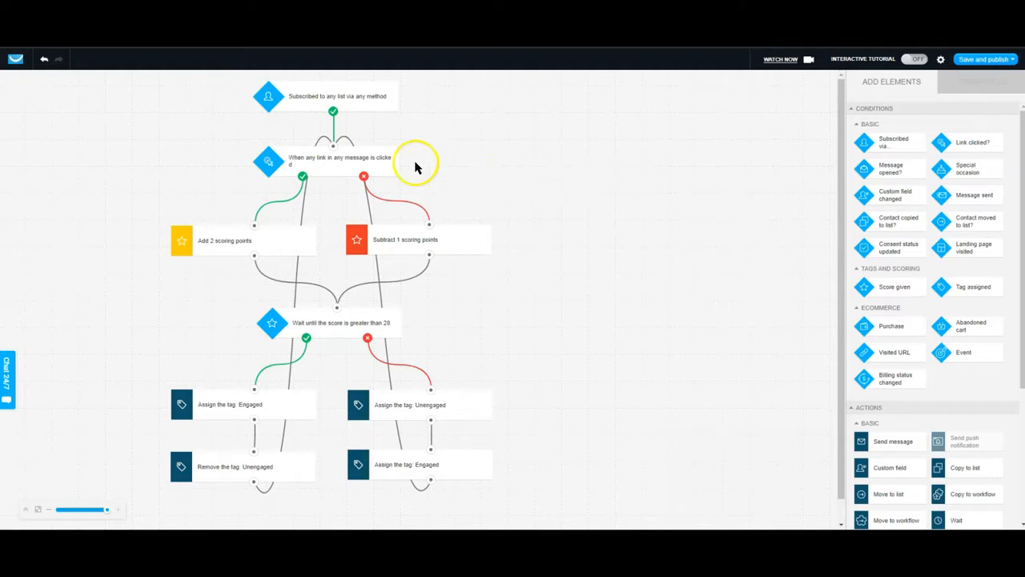
- Examine the link-clicked condition's tracking, repeat, waiting-time and tab color settings alongside the branches that follow it
click(344, 146)
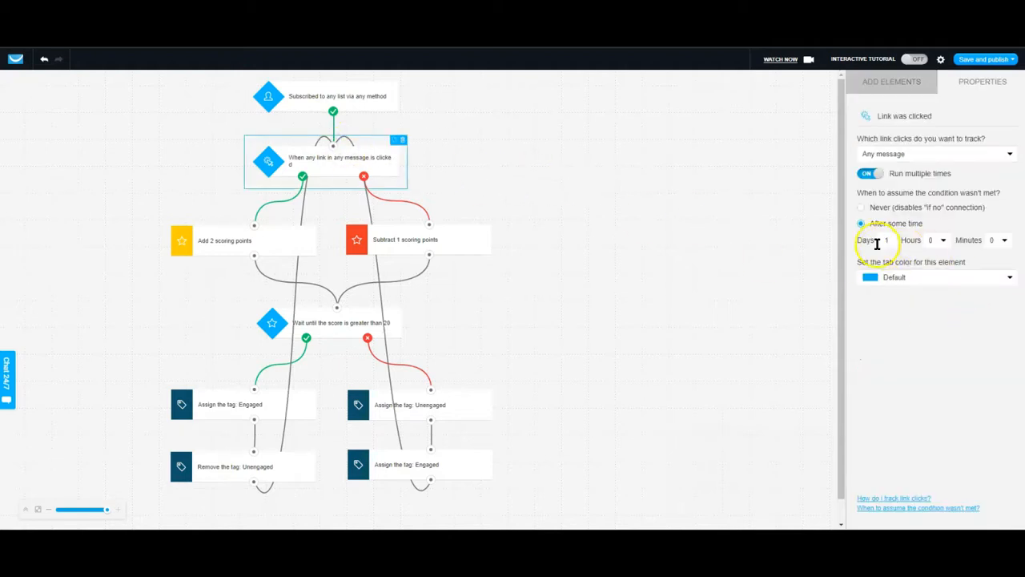
click(604, 257)
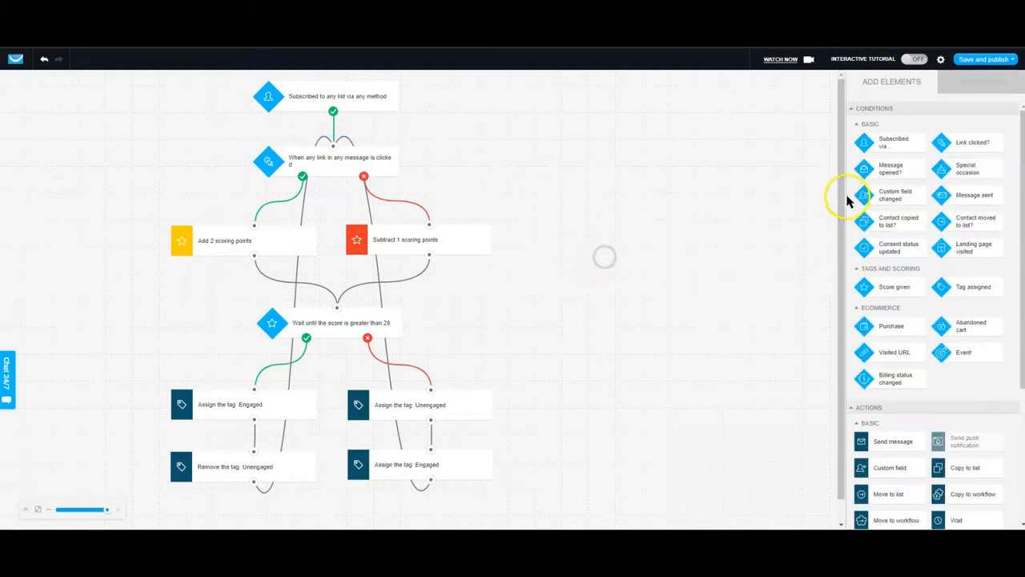
click(327, 160)
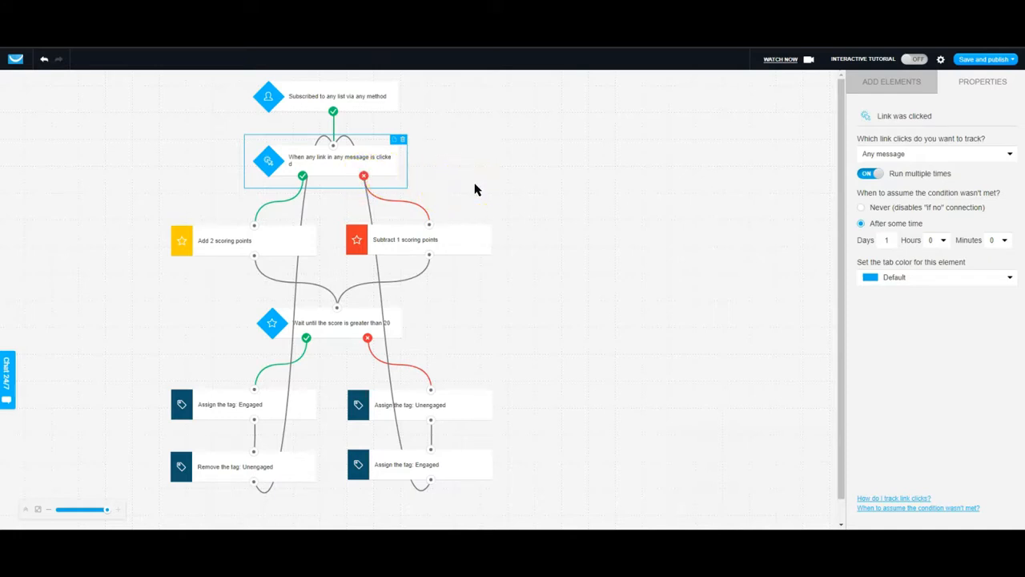
click(366, 338)
click(501, 320)
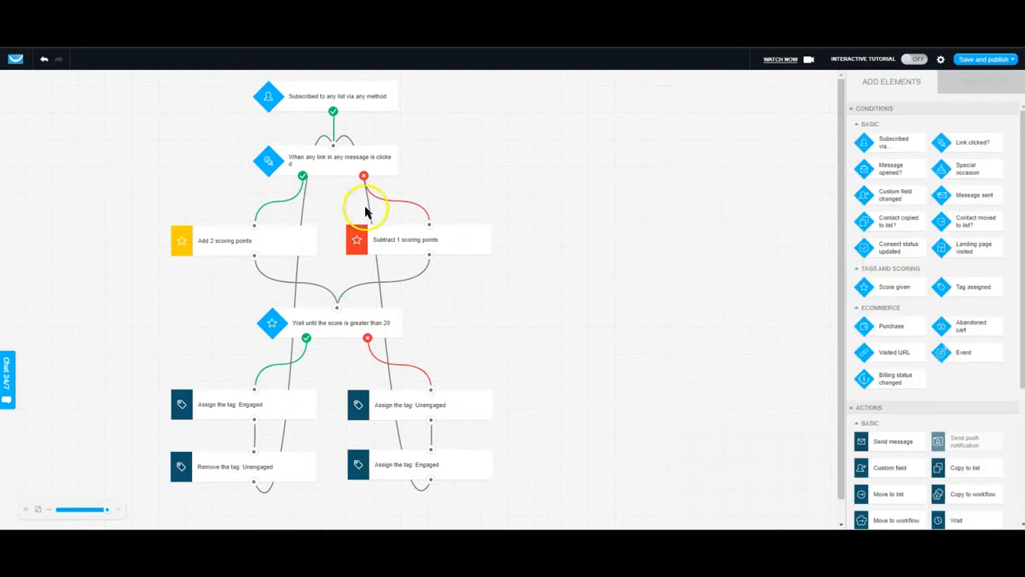
click(343, 168)
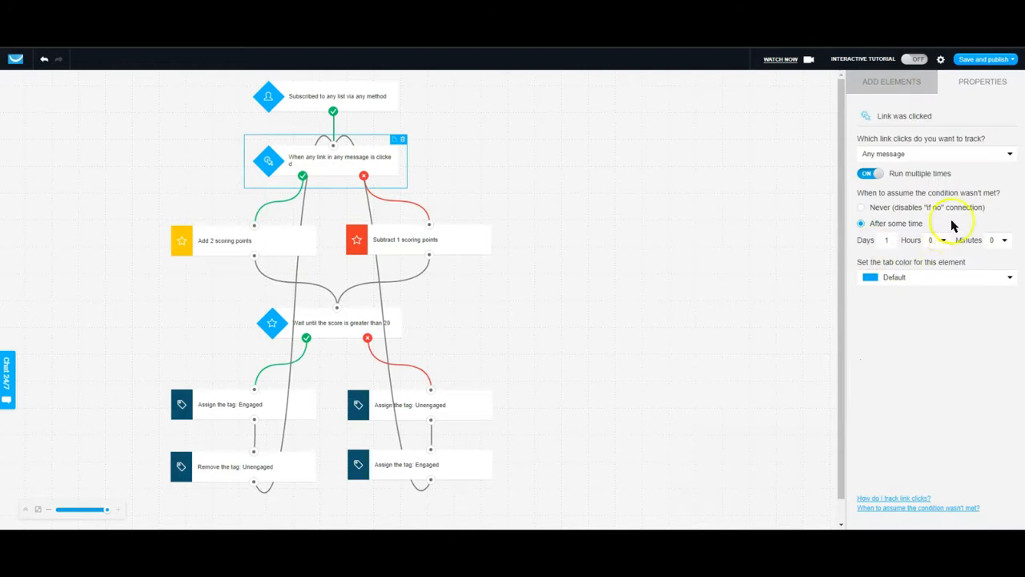
click(454, 295)
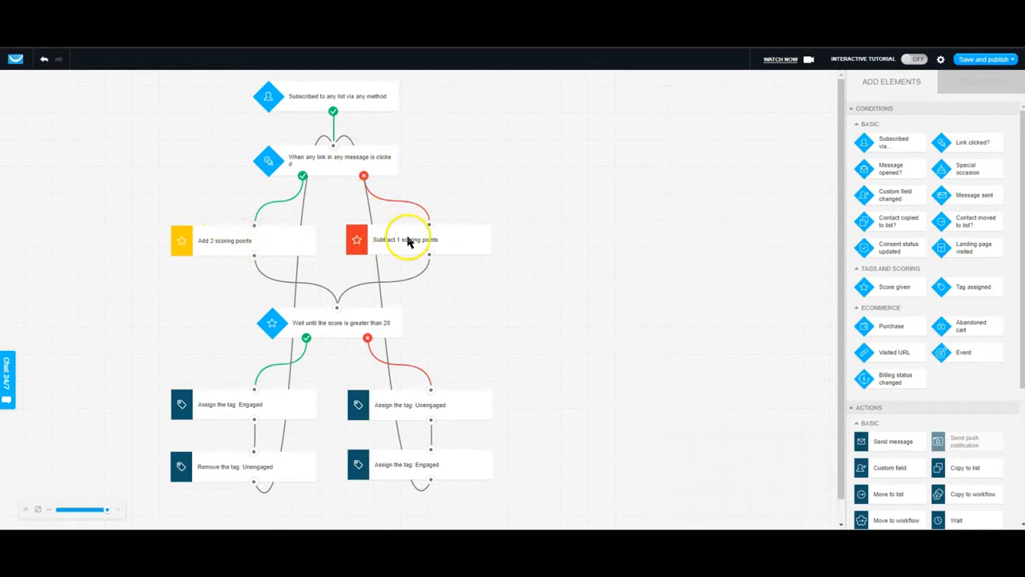
click(294, 164)
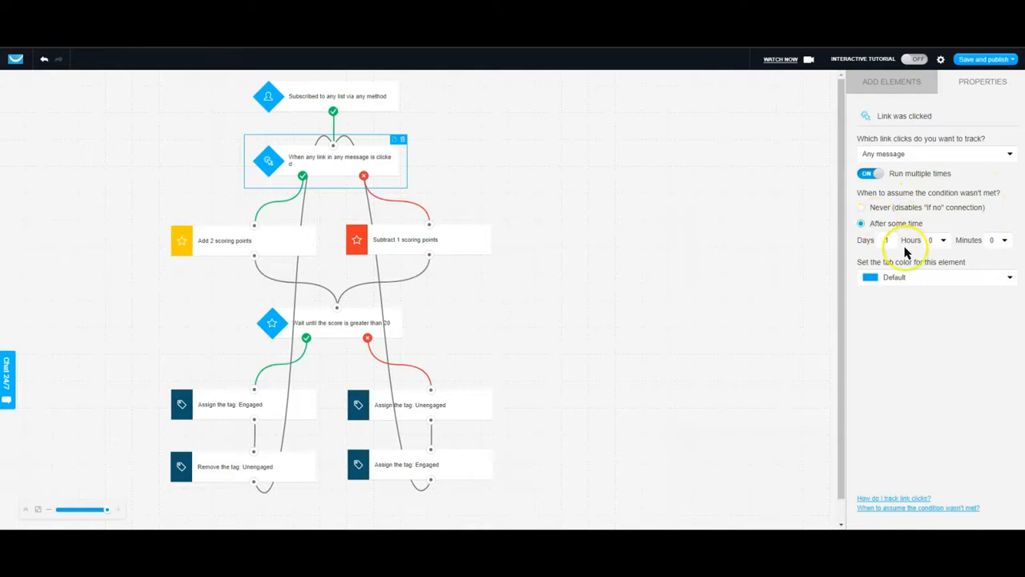
click(878, 277)
click(523, 234)
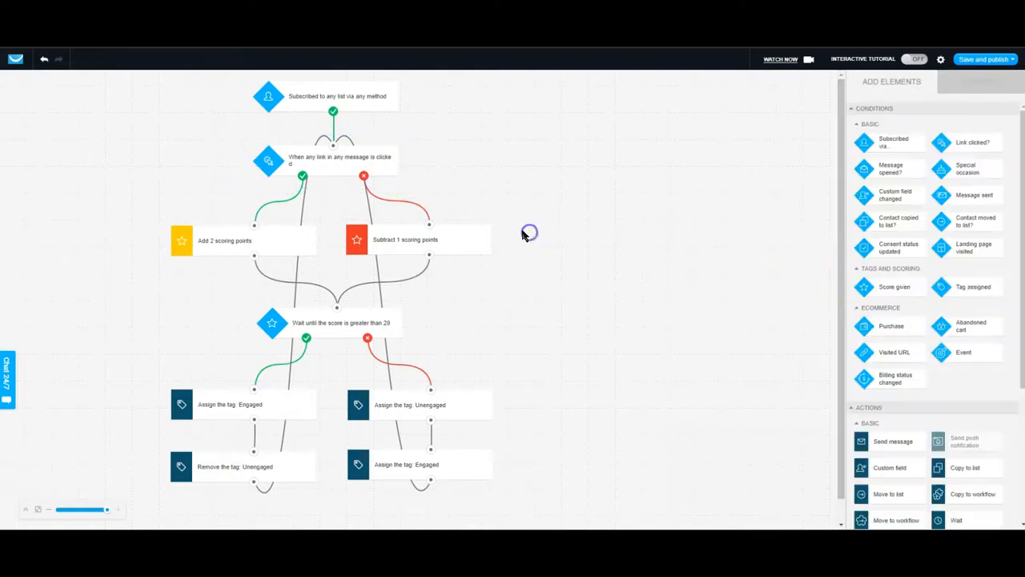
- Set the link-clicked condition's tab color to Purple
click(324, 173)
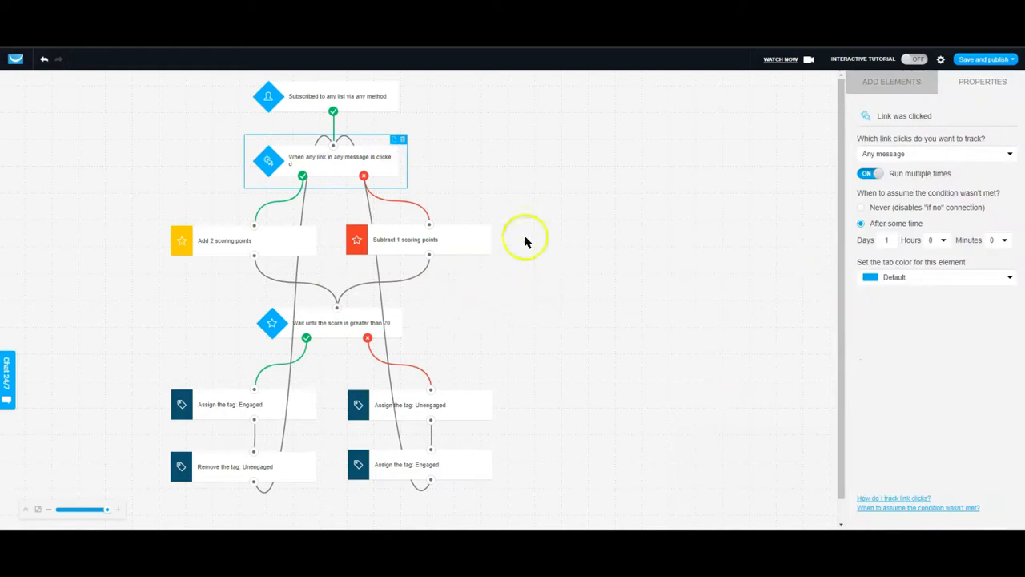
click(914, 278)
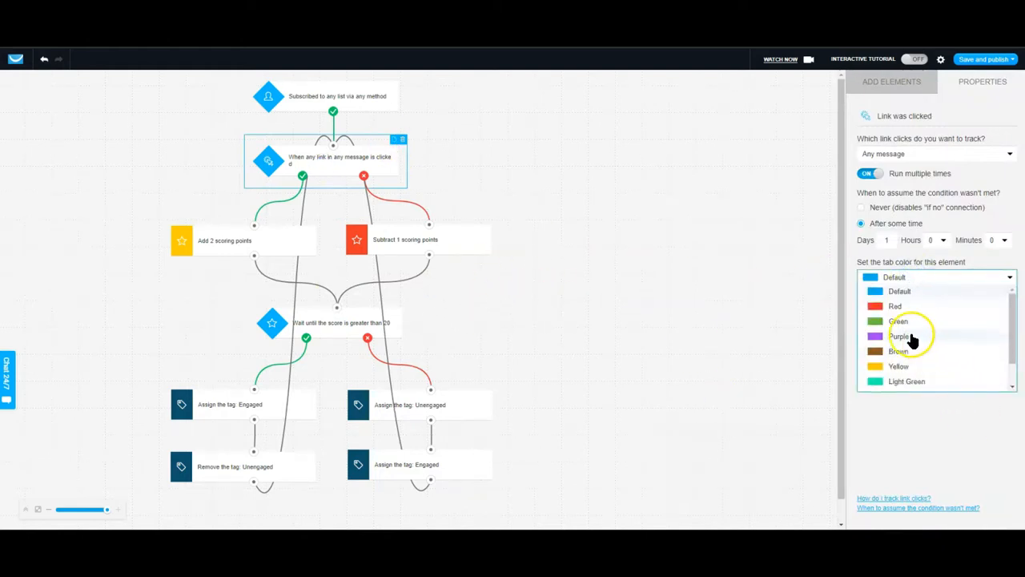
click(899, 336)
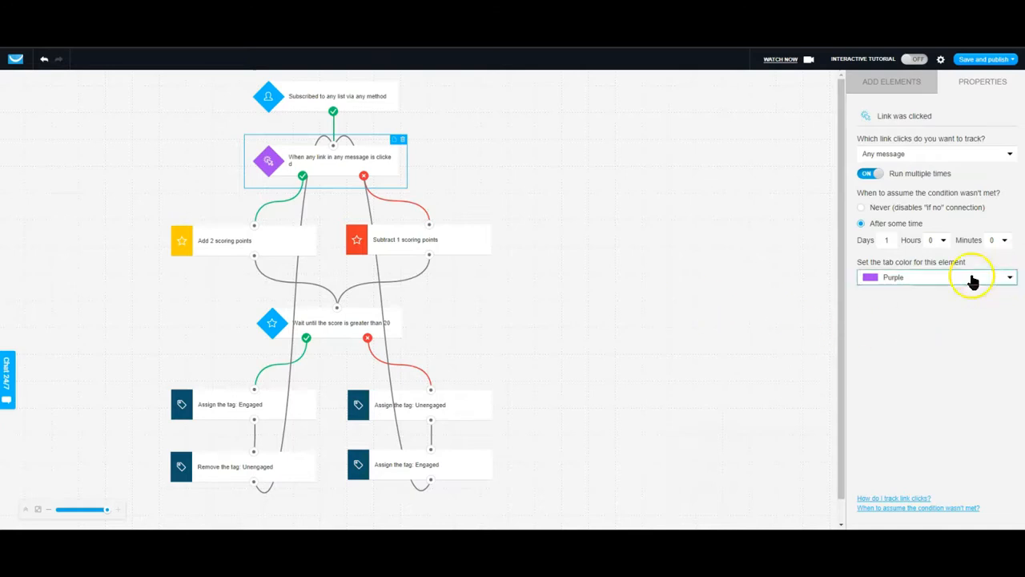
- Set the tab color of the "Wait until the score is greater than 20" condition to Light Green
click(342, 326)
click(897, 322)
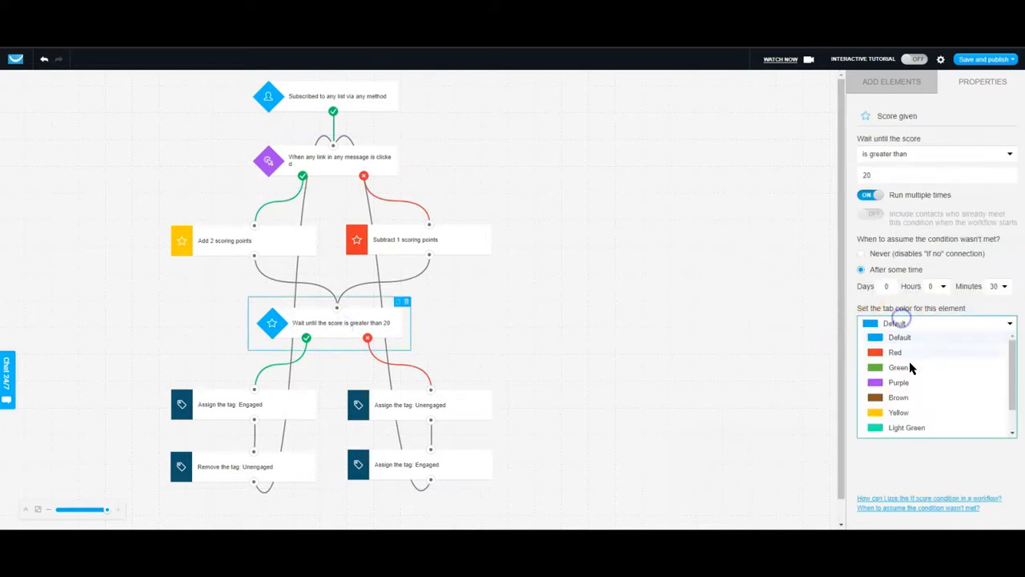
scroll(901, 392, down, 1)
click(902, 402)
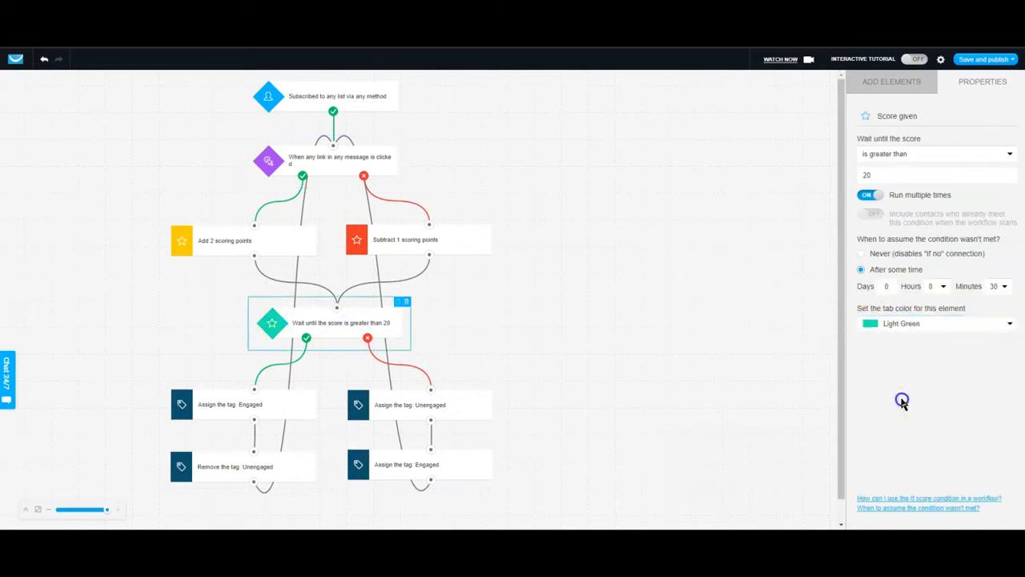
click(558, 308)
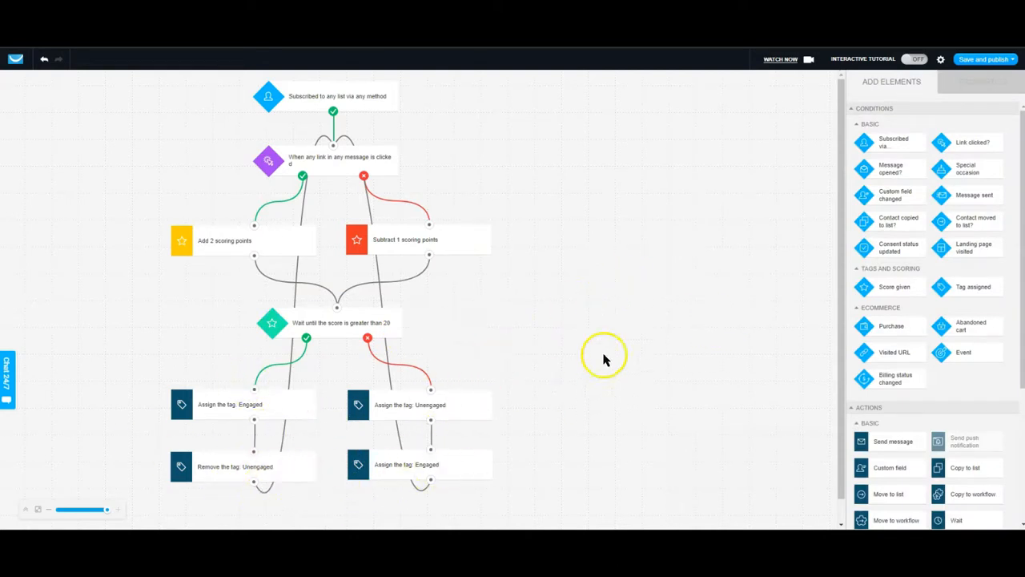
- Save and exit the click-based workflow, and open the original "Scoring and Tagging" workflow for editing
click(984, 59)
click(978, 87)
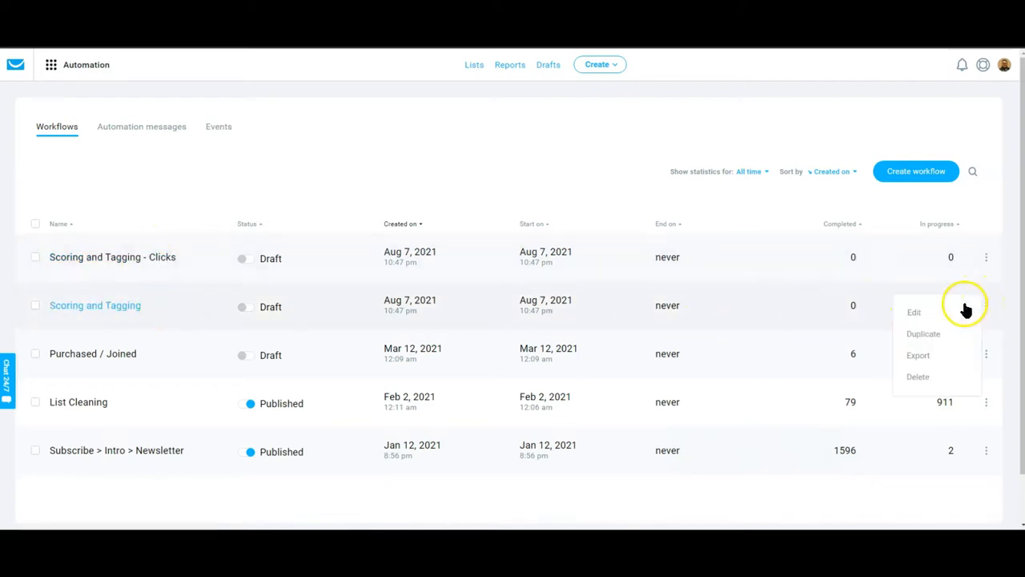
click(486, 246)
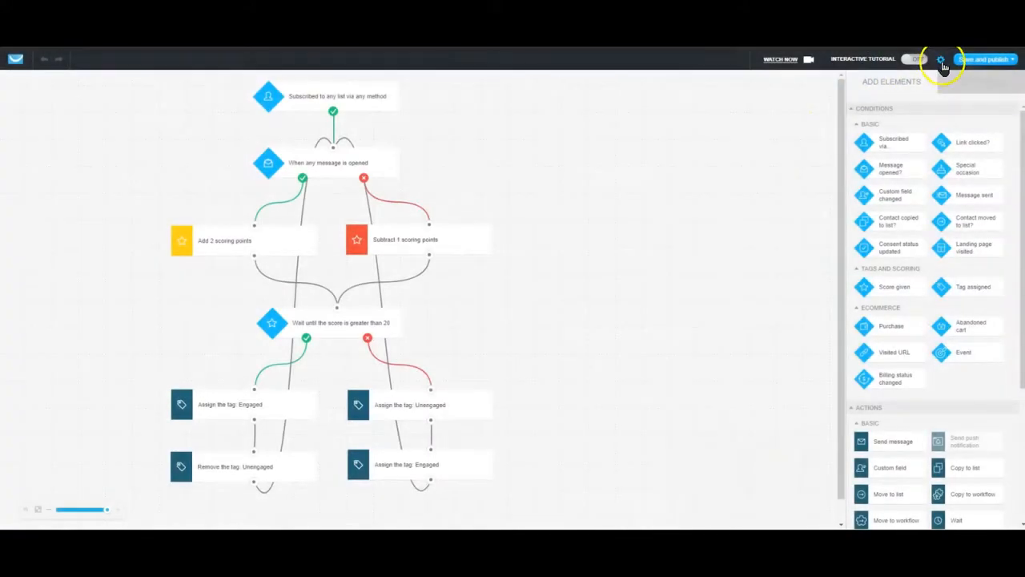
- Rename the workflow as "Scoring and Tagging - Opens", then save it and exit the editor
click(940, 59)
click(519, 142)
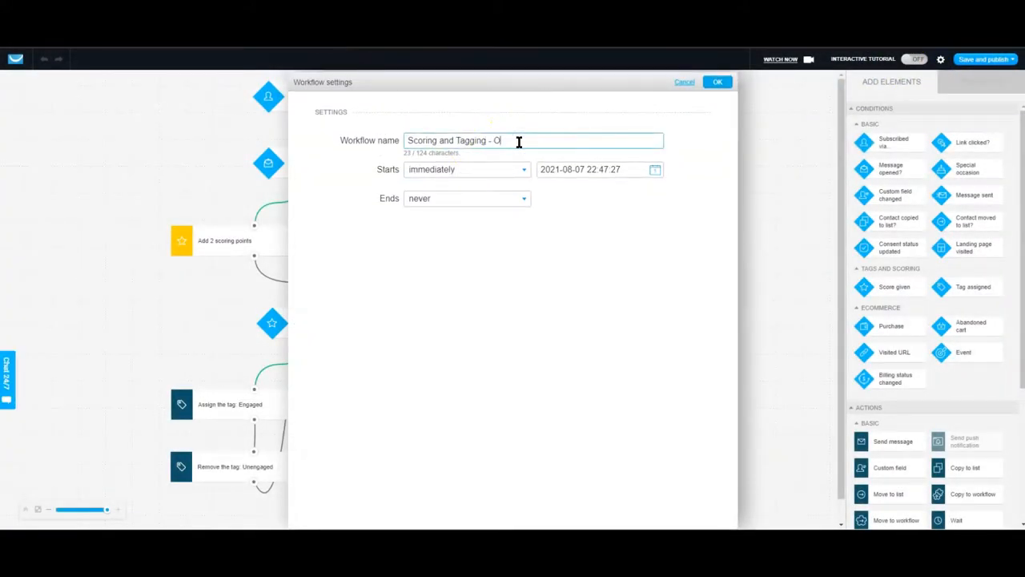
click(718, 82)
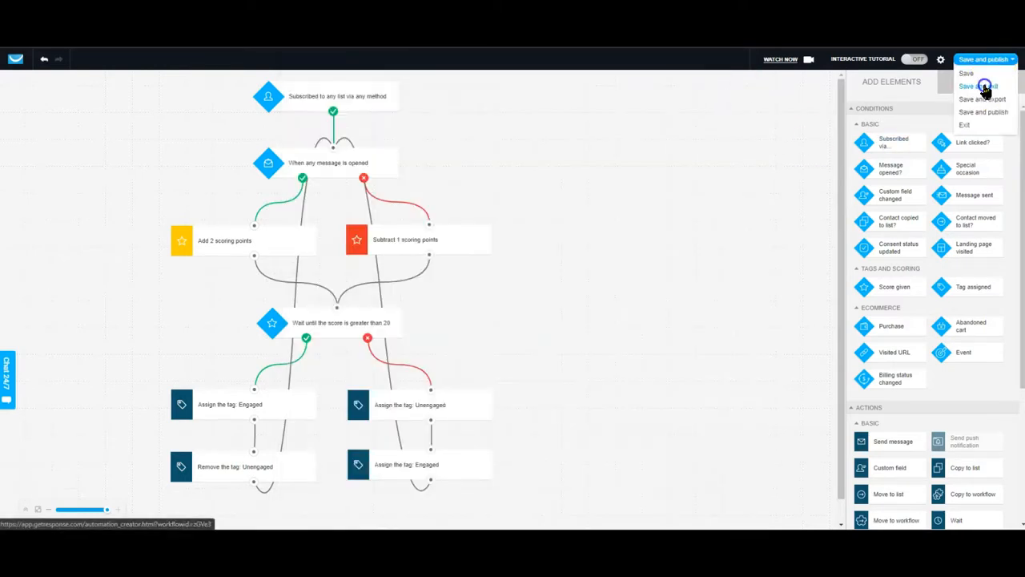
click(984, 85)
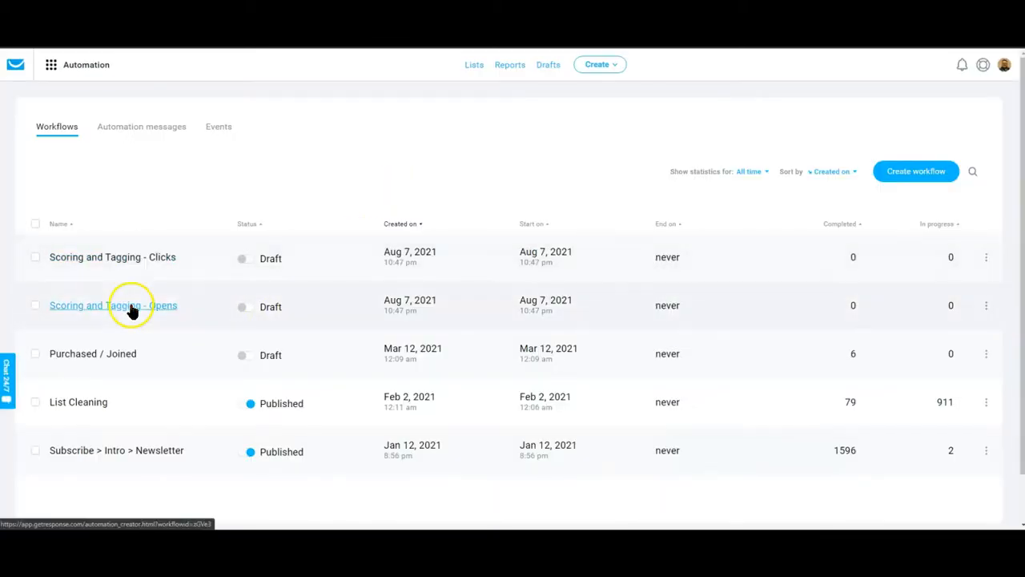
- Open the "Scoring and Tagging - Clicks" workflow and check the repeat settings of its link-clicked condition, scoring actions and score condition
click(163, 258)
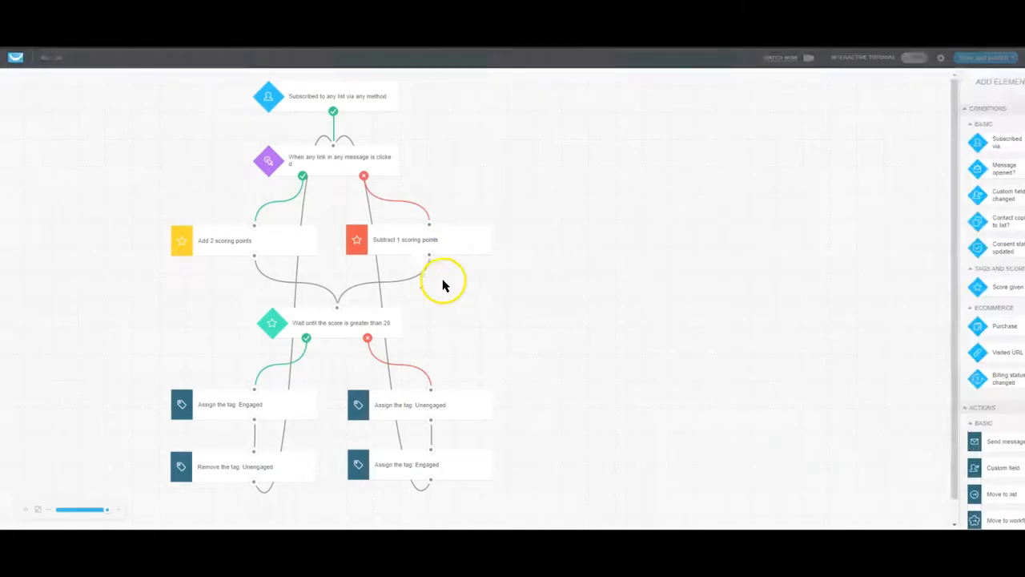
click(327, 158)
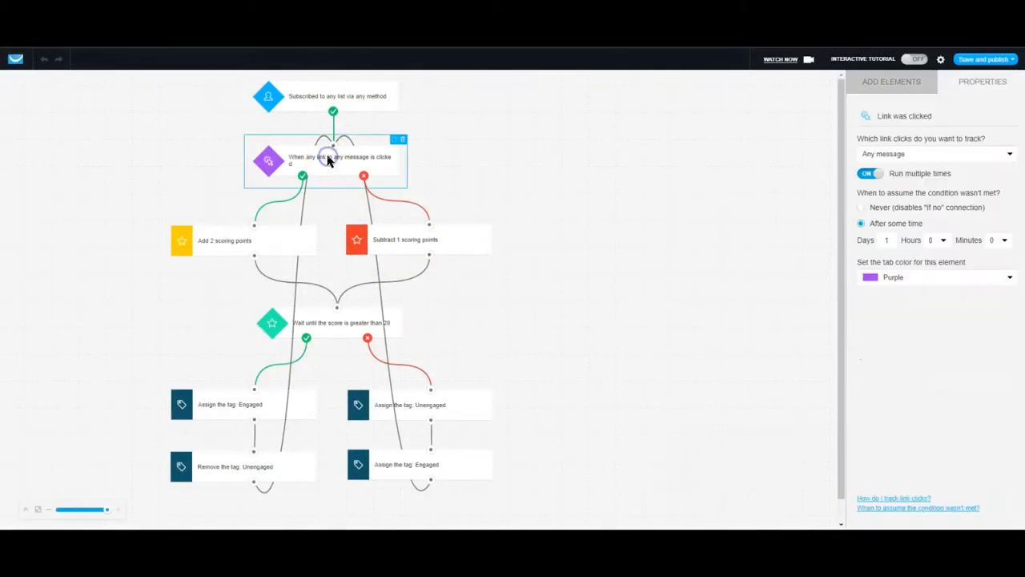
click(380, 250)
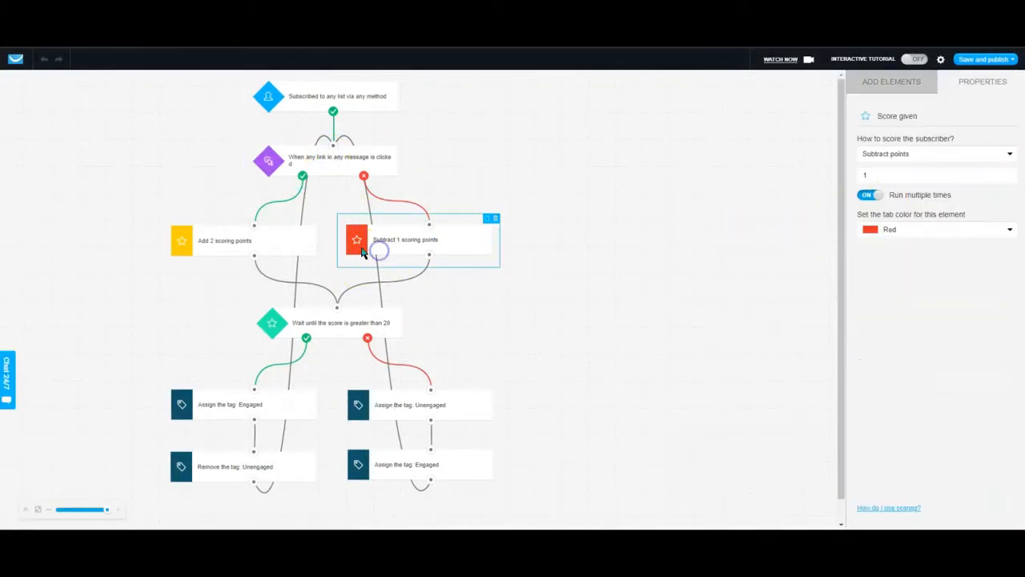
click(211, 245)
click(322, 327)
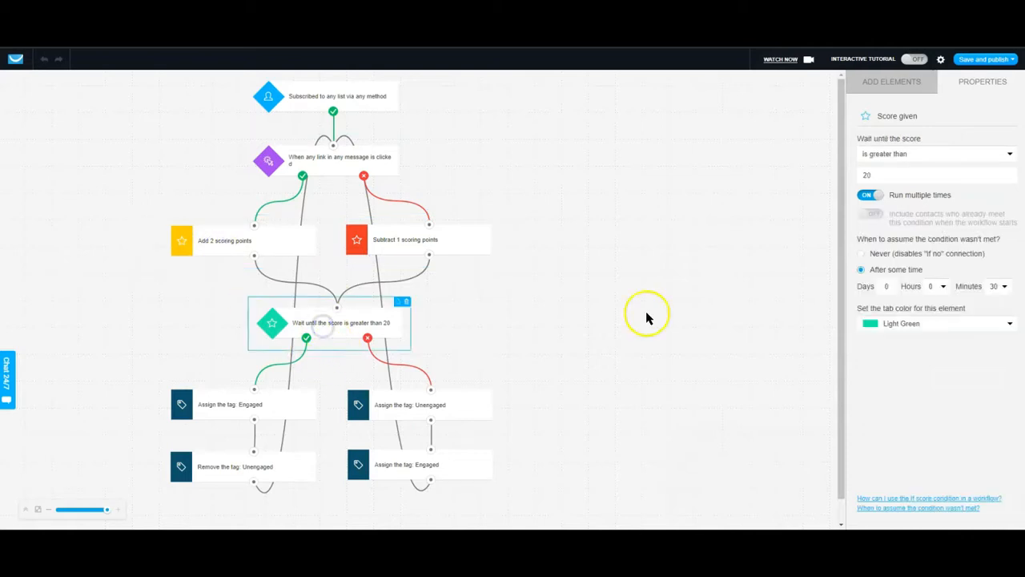
- Enable running multiple times on all four tag actions of the click-based workflow
click(396, 408)
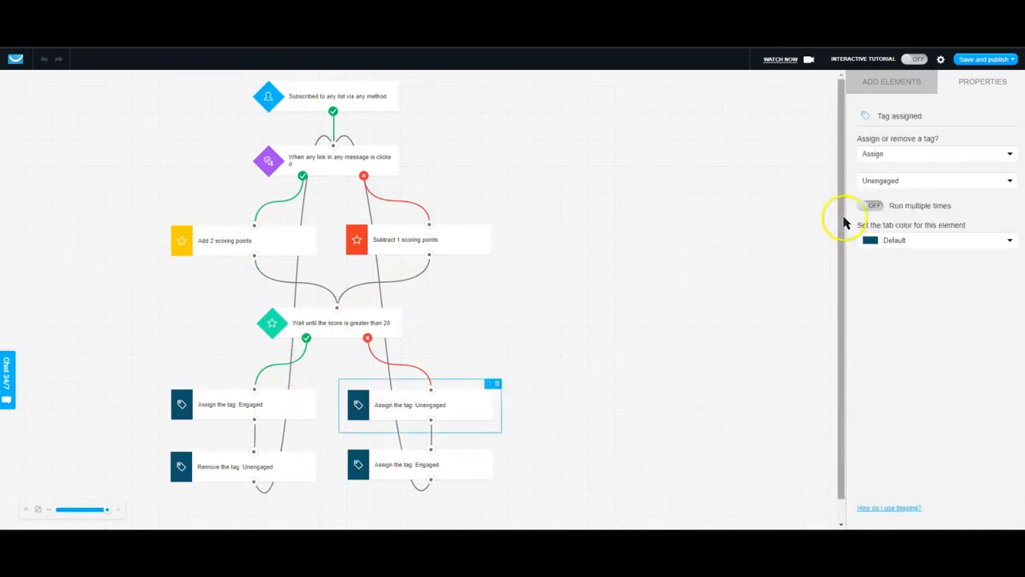
click(875, 206)
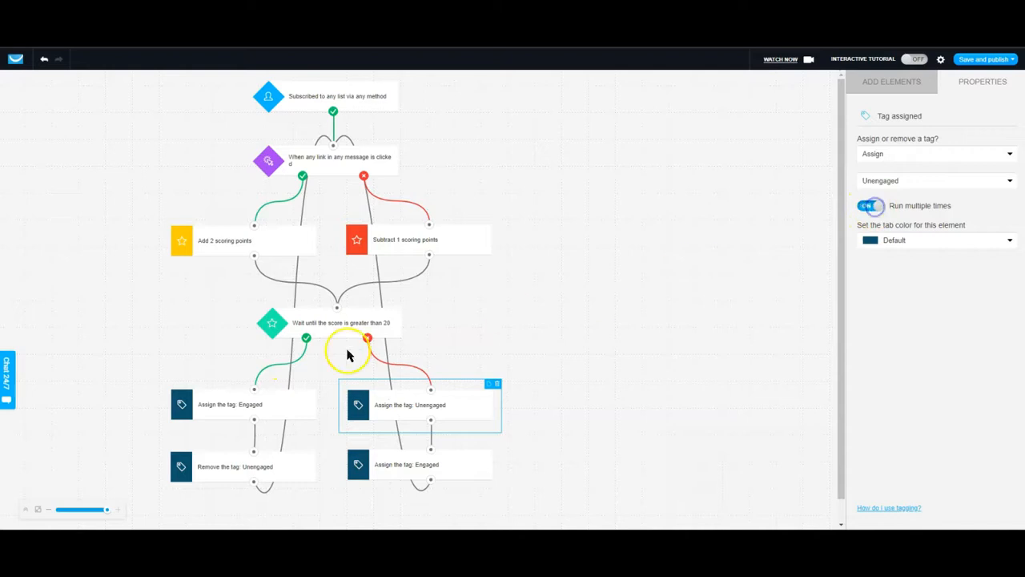
click(255, 403)
click(879, 207)
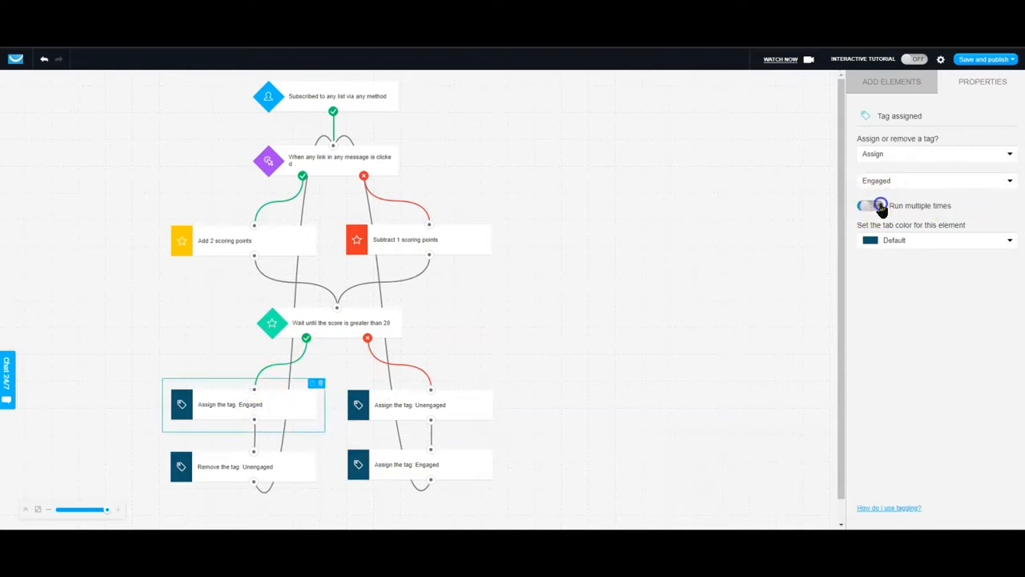
click(414, 474)
click(871, 205)
click(265, 465)
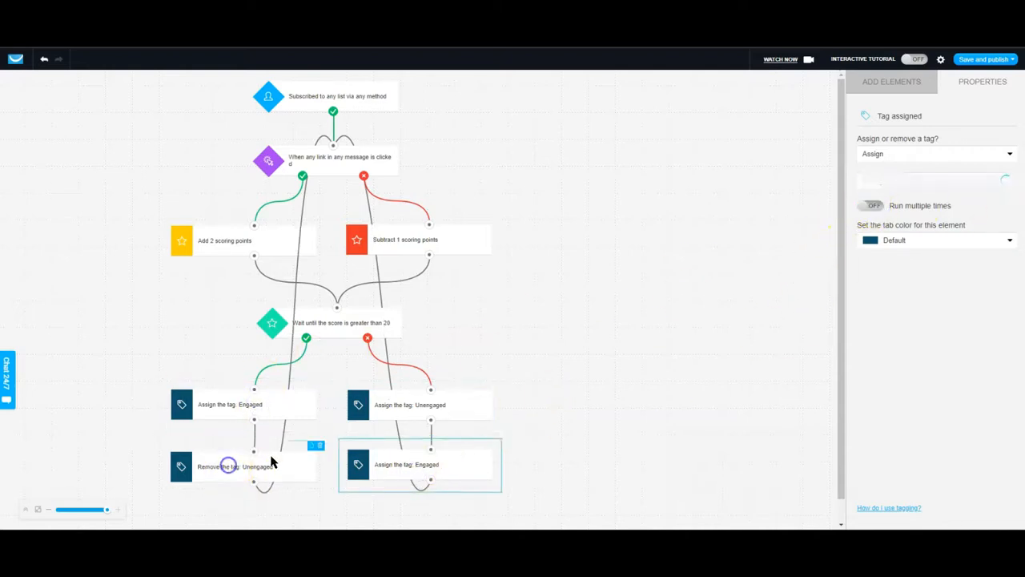
click(870, 206)
click(529, 295)
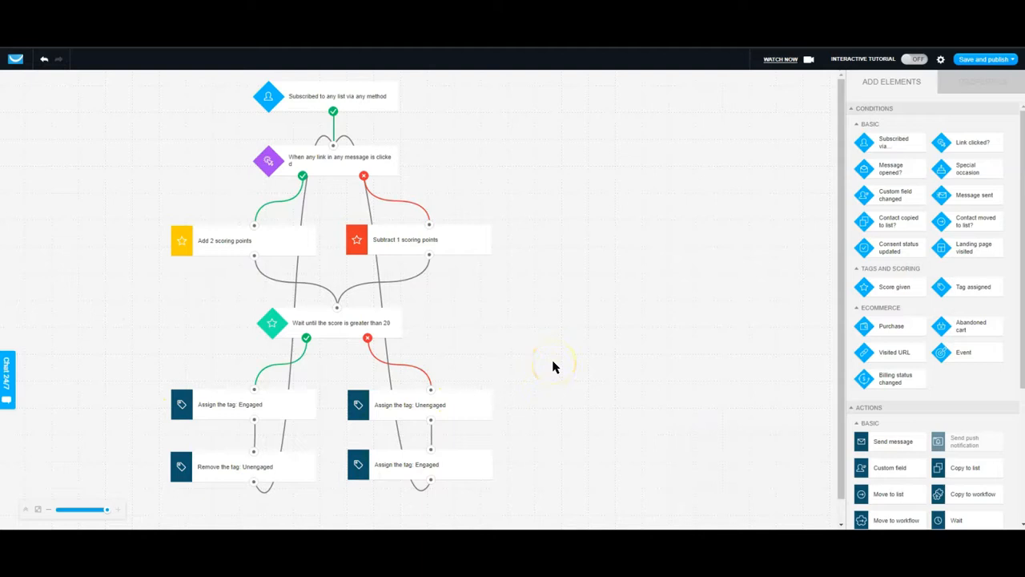
- Review the settings of every tag action, scoring element and condition in the click-based workflow, including the subscription start condition
click(265, 406)
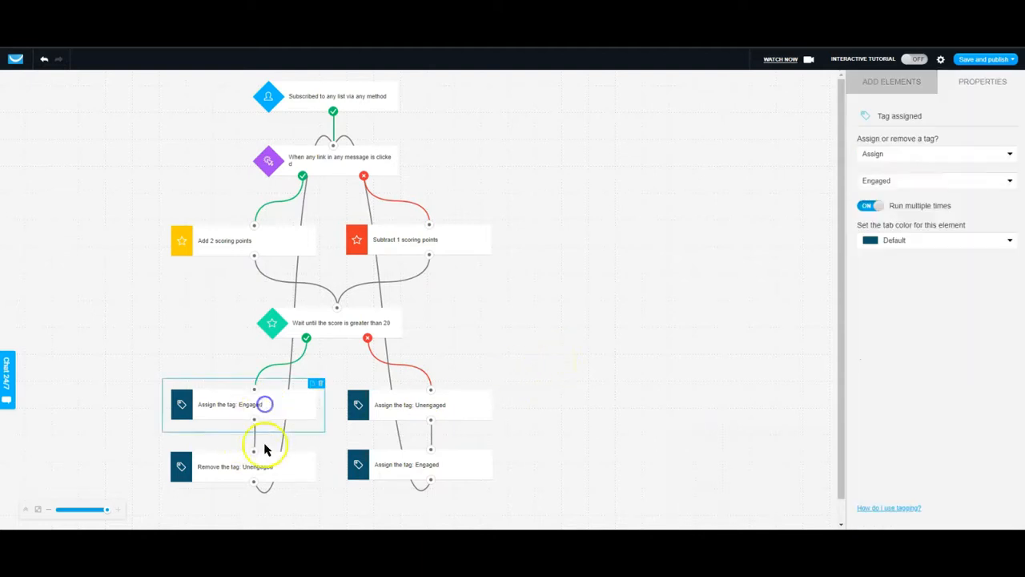
click(272, 473)
click(444, 471)
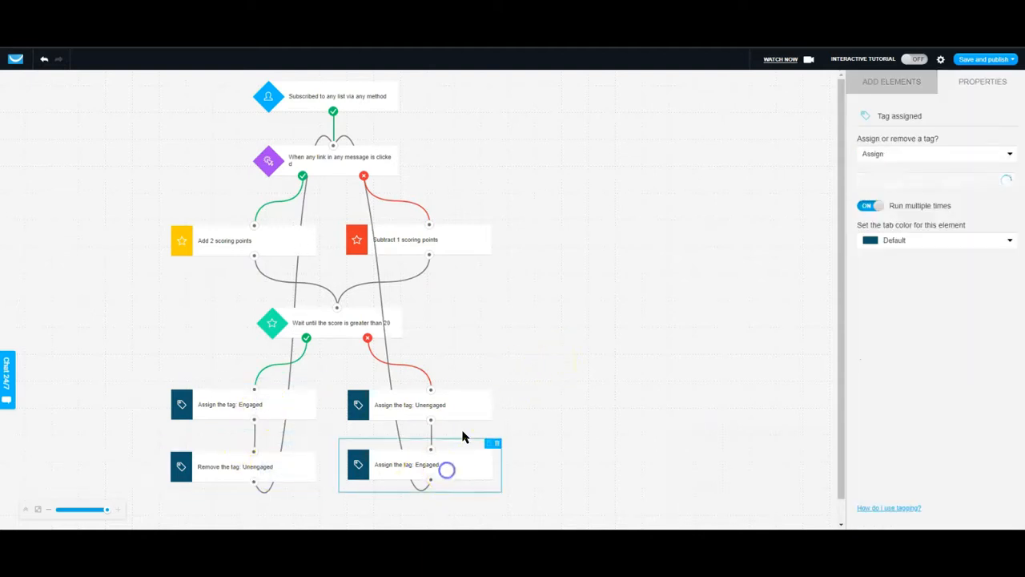
click(465, 409)
click(350, 322)
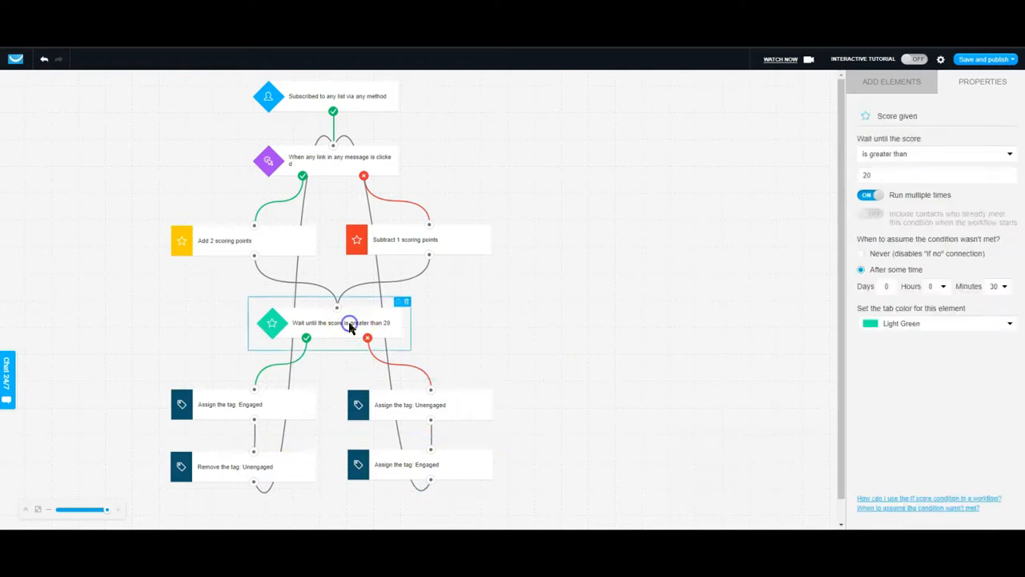
click(395, 240)
click(260, 254)
click(328, 163)
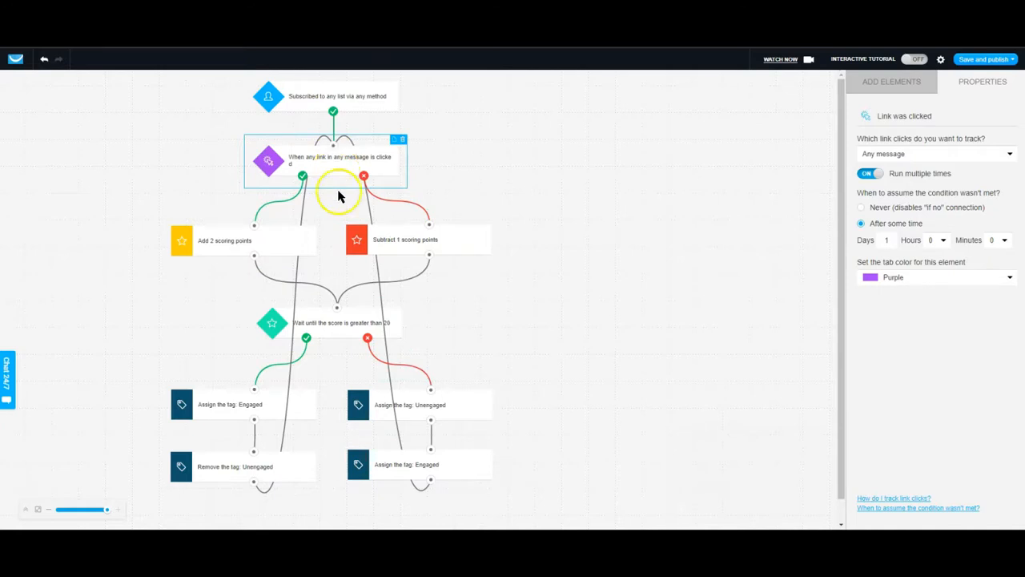
click(360, 93)
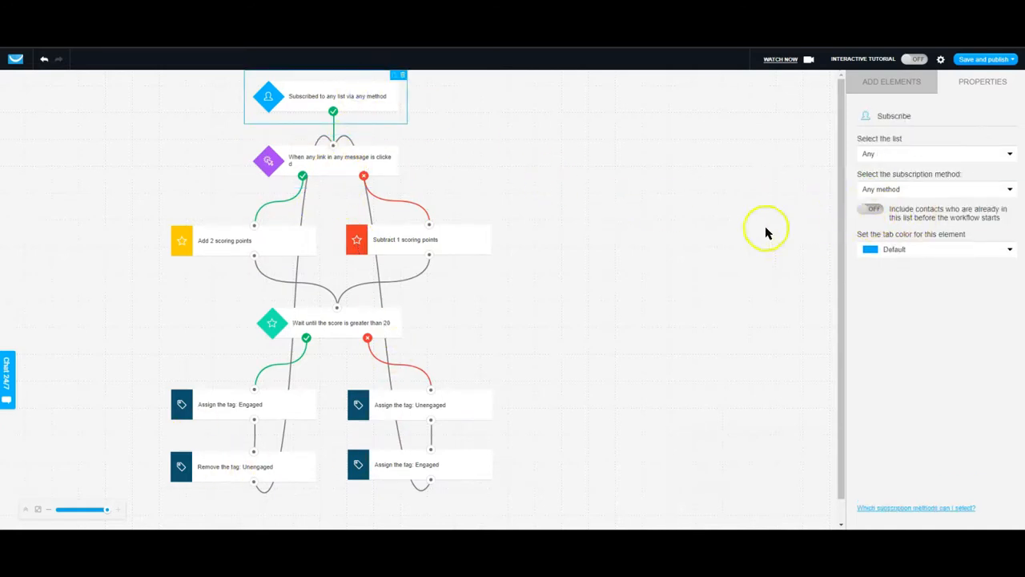
click(333, 162)
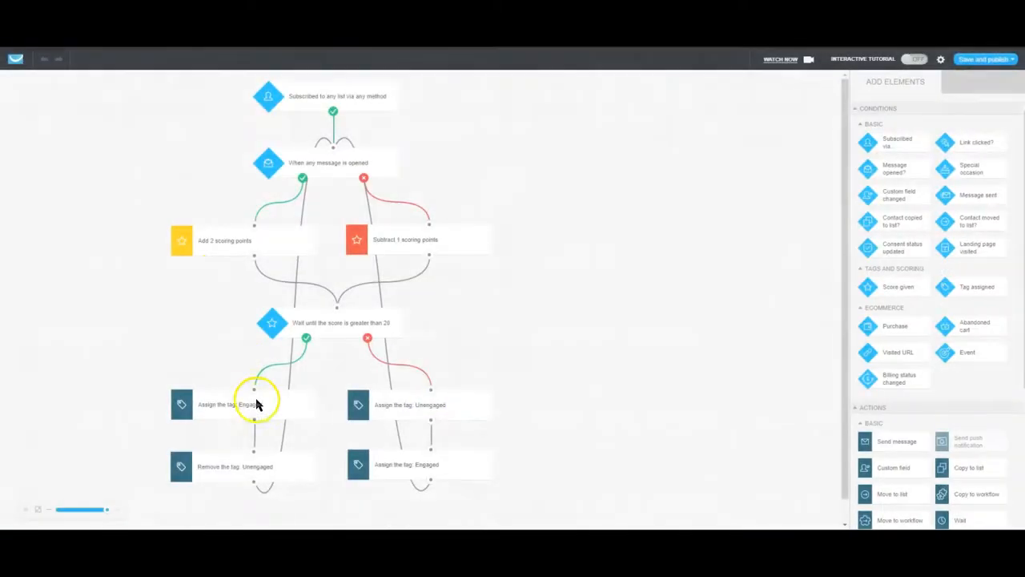
- Enable running multiple times on all four tag actions of the "Scoring and Tagging - Opens" workflow
click(275, 405)
click(873, 207)
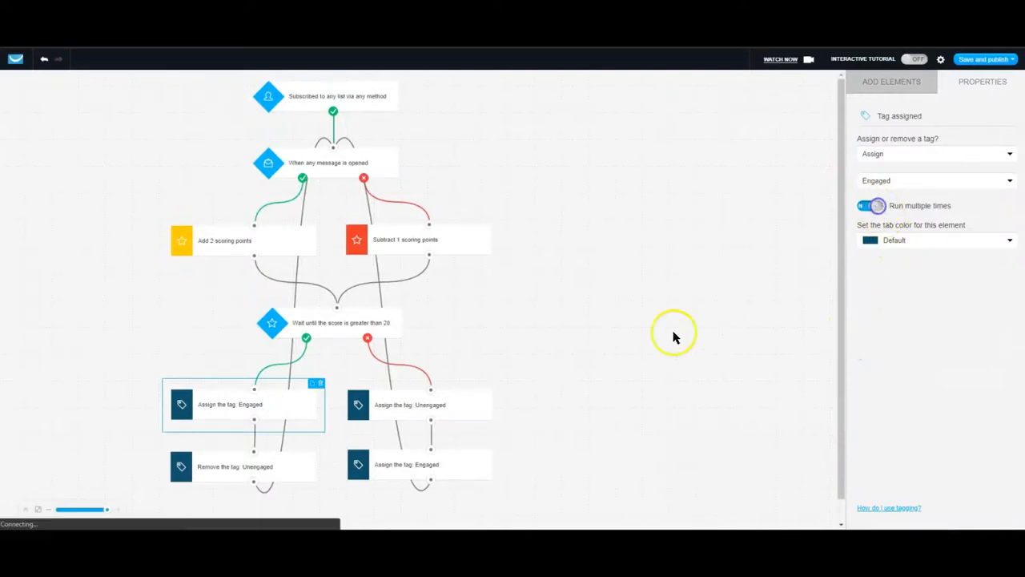
click(471, 400)
click(872, 207)
click(428, 473)
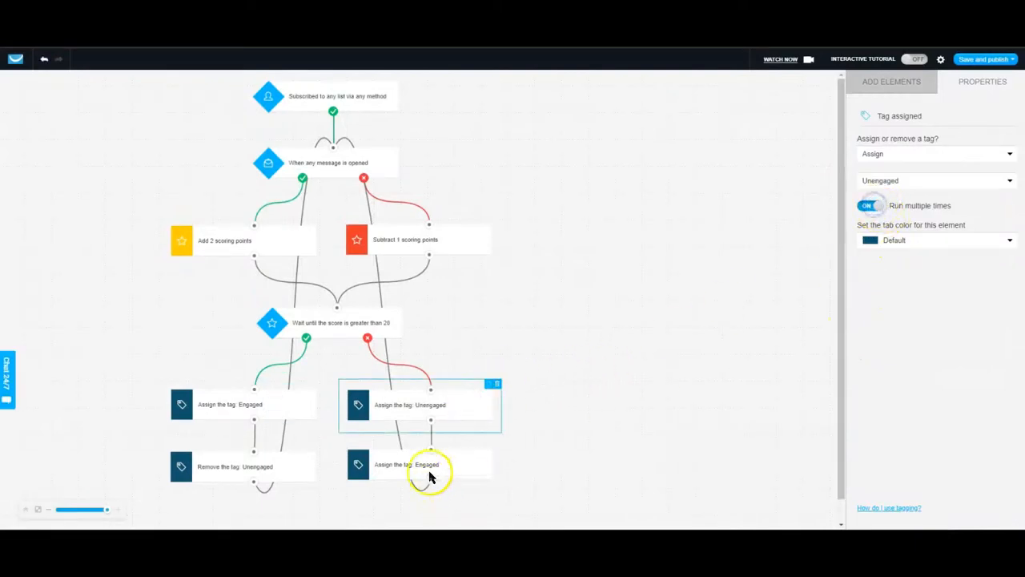
click(871, 207)
click(290, 471)
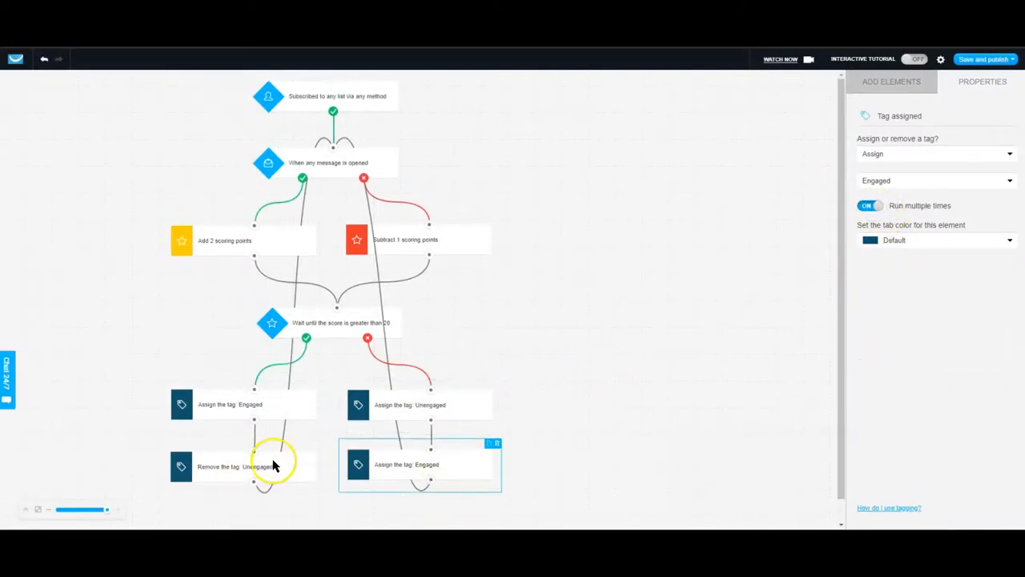
click(272, 466)
click(870, 206)
- Check the repeat settings of the scoring elements and message-opened condition, then save and exit the opens-based workflow
click(397, 232)
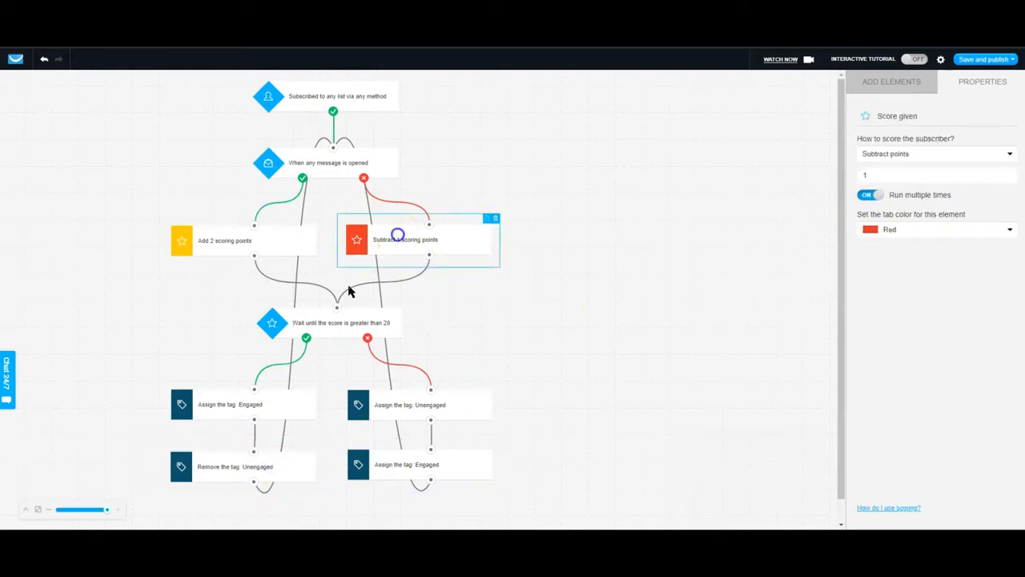
click(319, 329)
click(287, 247)
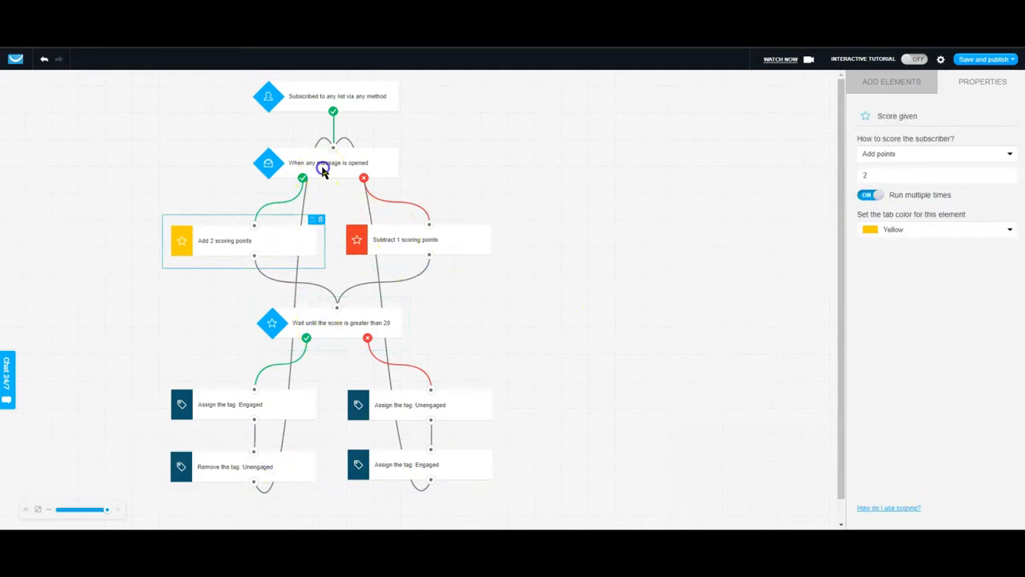
click(323, 167)
click(984, 59)
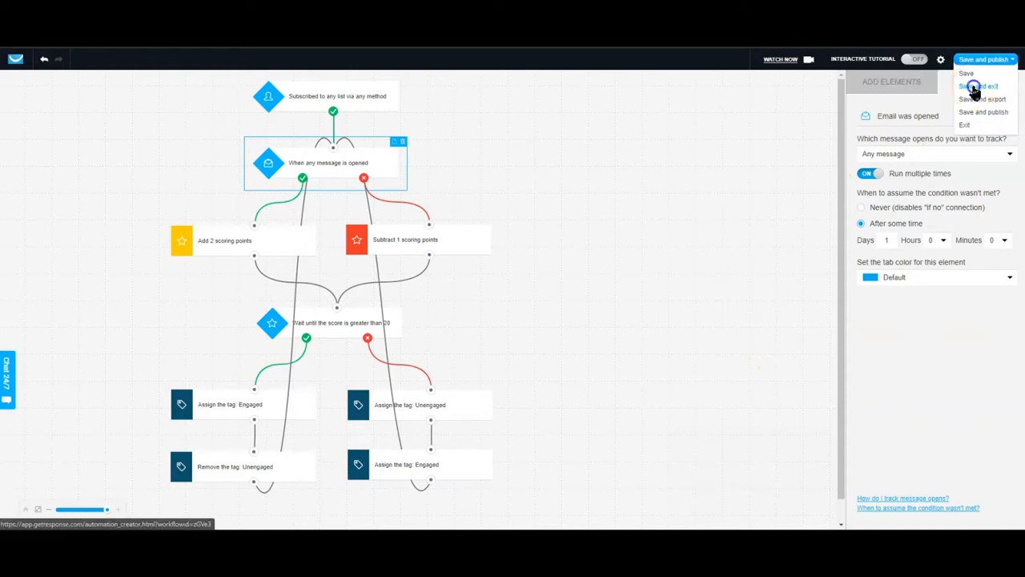
click(974, 87)
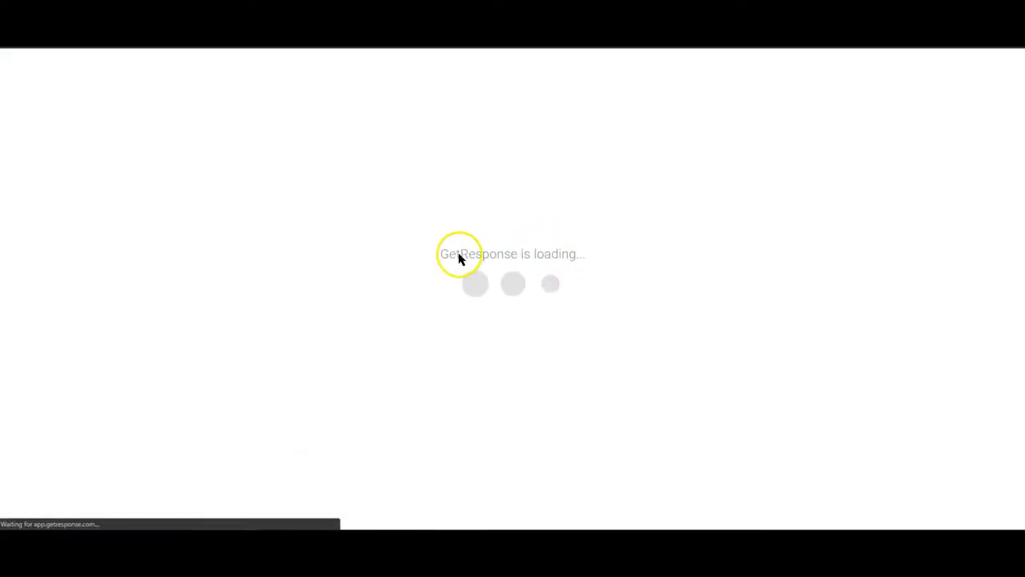